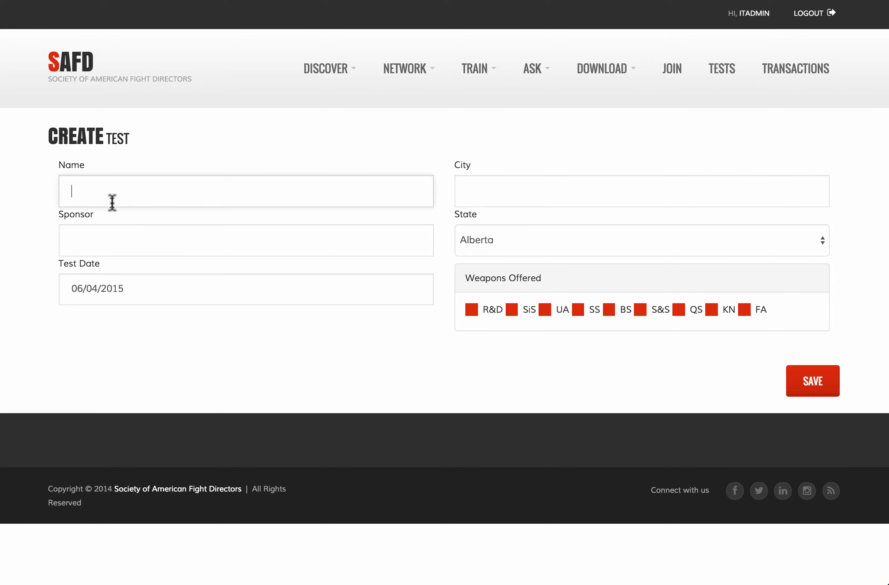
Step: Enter the test name and sponsor, with test date 06/27/2015 in Chicago, Illinois
{"action": "type", "text": "Zev's Te"}
{"action": "type", "text": "Z"}
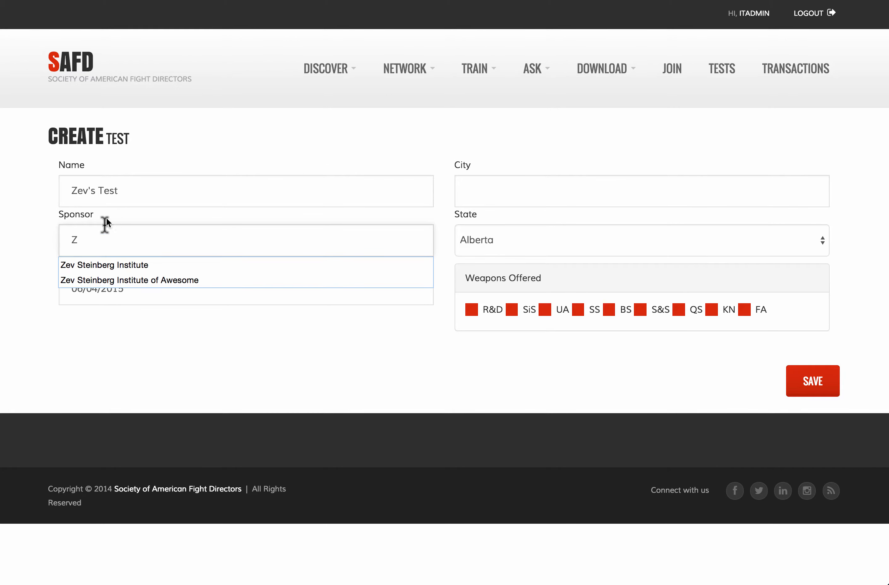
{"action": "left_click", "coordinate": [110, 281]}
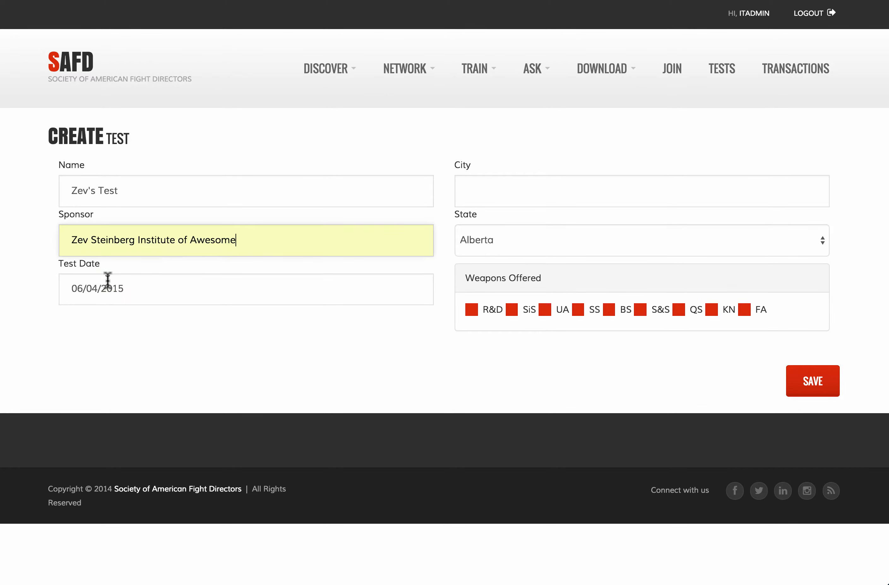
{"action": "left_click", "coordinate": [157, 301]}
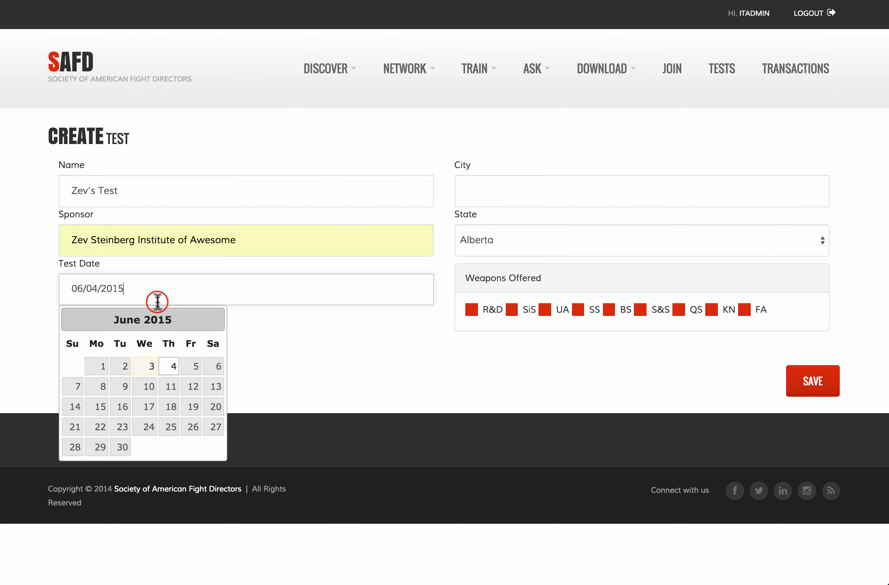
{"action": "left_click", "coordinate": [218, 426]}
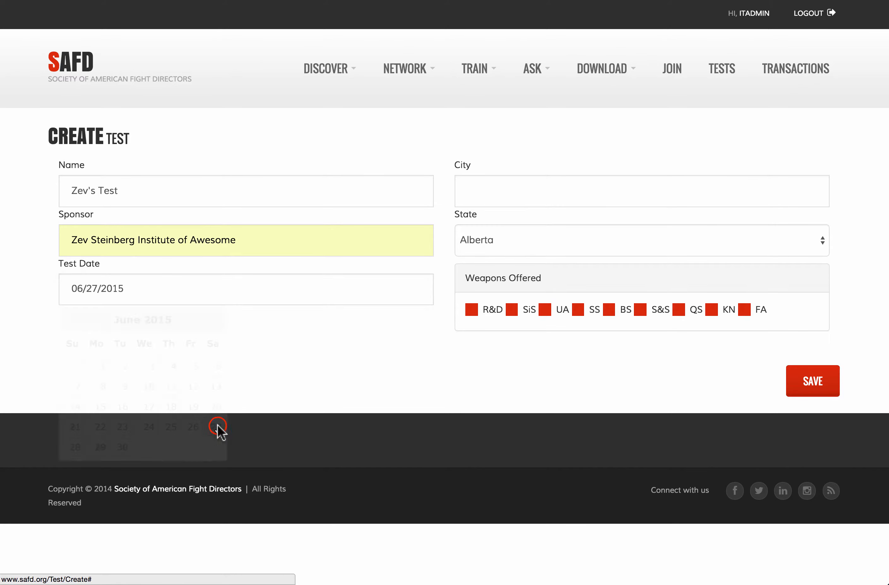
{"action": "left_click", "coordinate": [514, 192]}
{"action": "type", "text": "Chicago"}
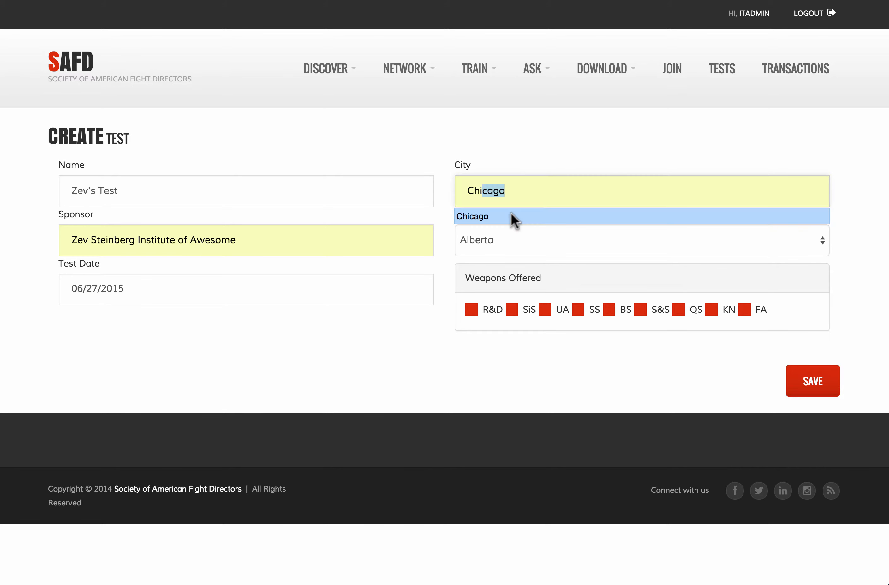
{"action": "left_click", "coordinate": [513, 217]}
{"action": "left_click", "coordinate": [507, 236]}
{"action": "type", "text": "il"}
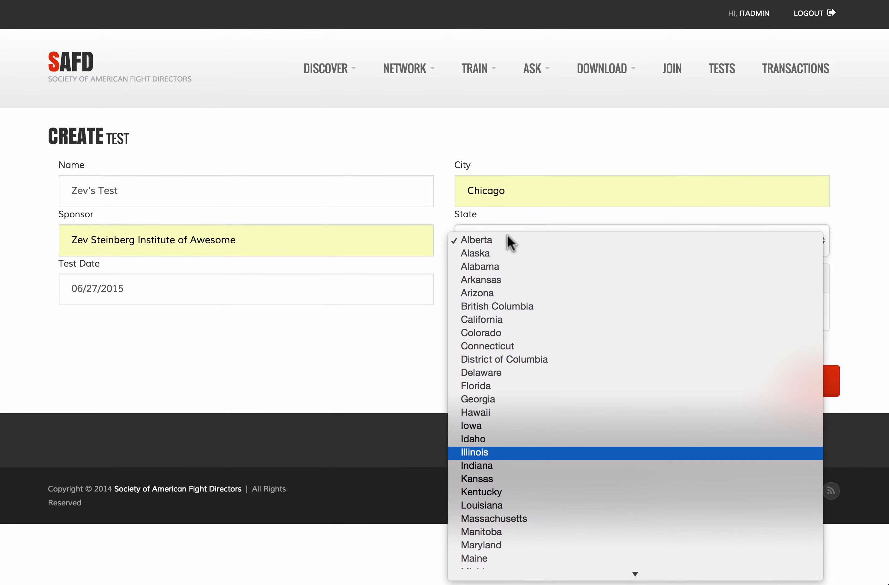
{"action": "key", "text": "Return"}
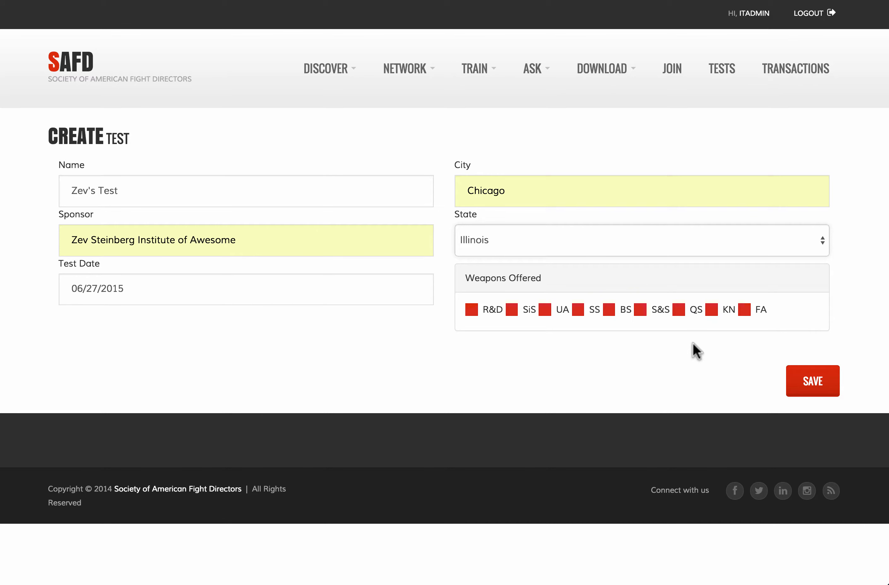
Step: Offer R&D, UA, BS, S&S and KN in the test and save it
{"action": "left_click", "coordinate": [474, 313]}
{"action": "left_click", "coordinate": [547, 314]}
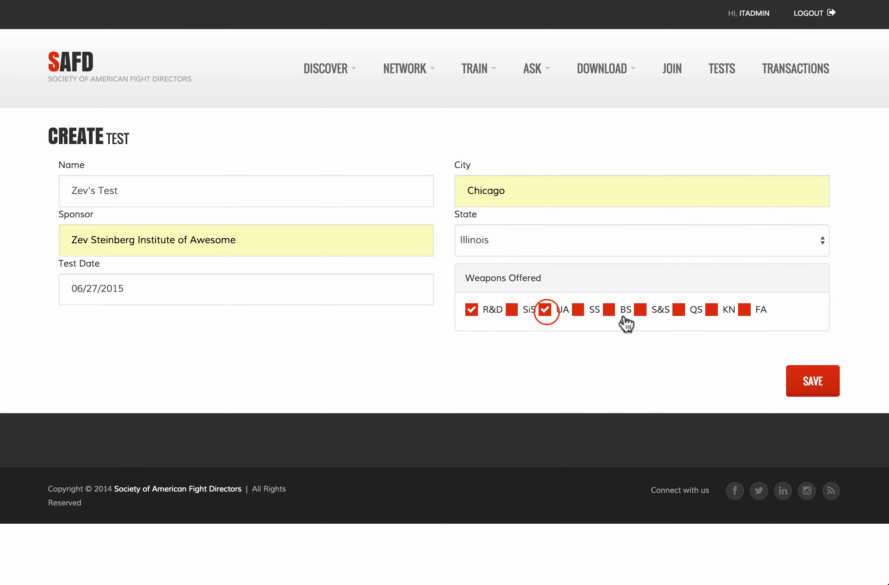
{"action": "left_click", "coordinate": [611, 313]}
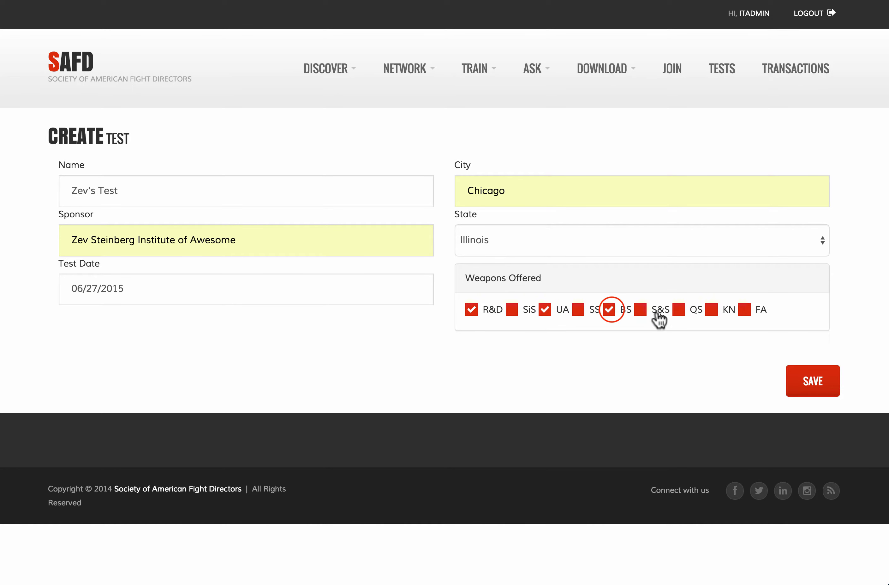
{"action": "left_click", "coordinate": [641, 310]}
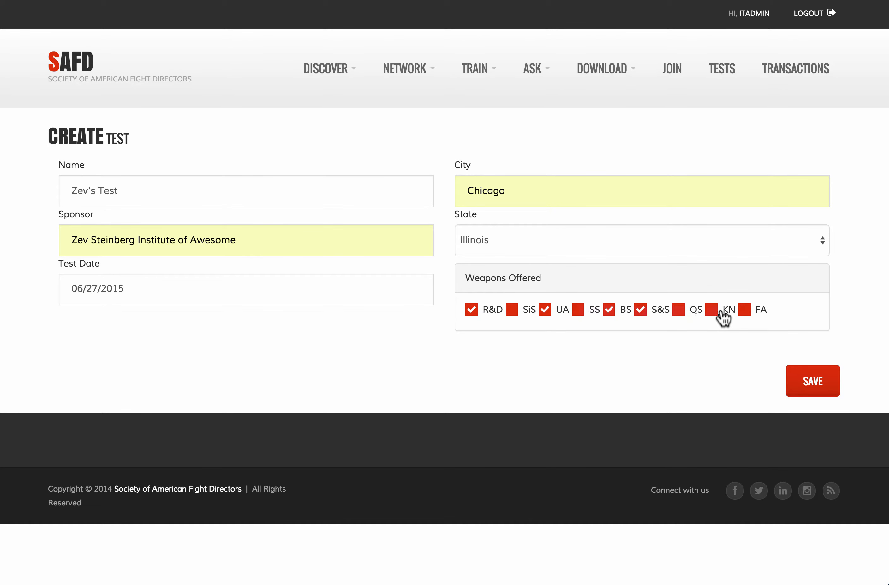
{"action": "left_click", "coordinate": [713, 311]}
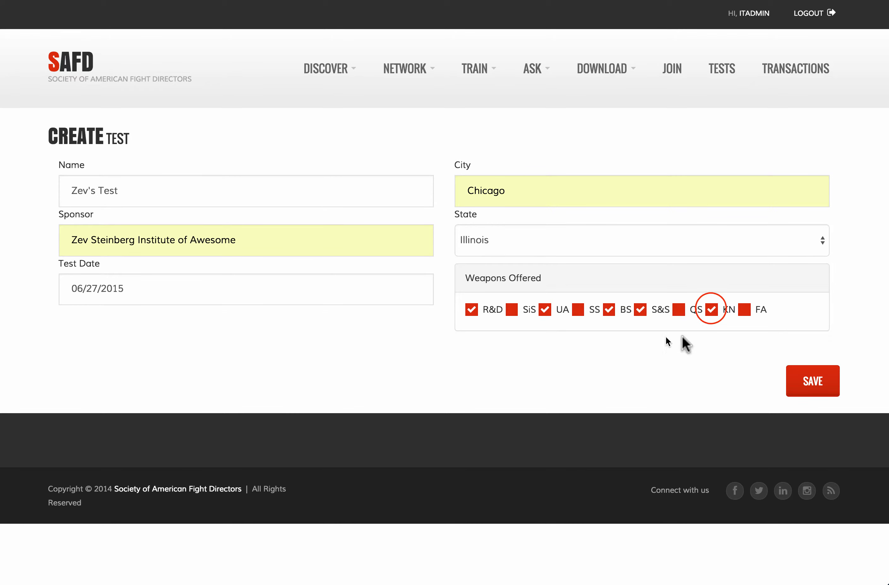
{"action": "left_click", "coordinate": [810, 386]}
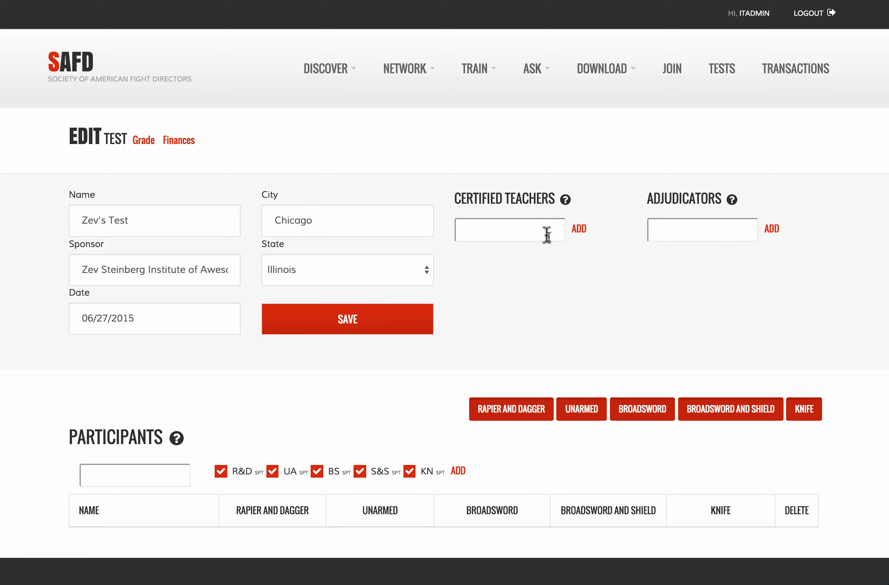
Step: Add the first certified teacher, picked from the search suggestions
{"action": "mouse_move", "coordinate": [566, 199]}
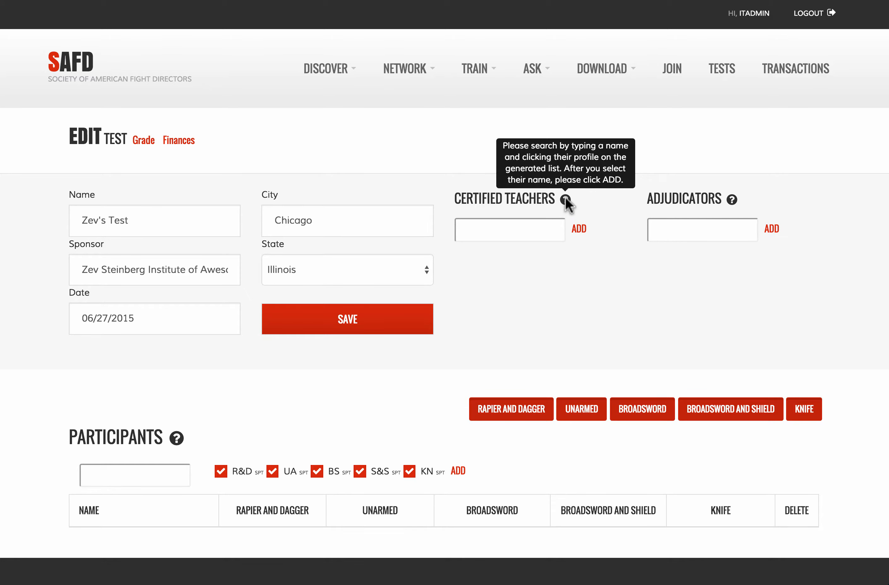
{"action": "left_click", "coordinate": [539, 230]}
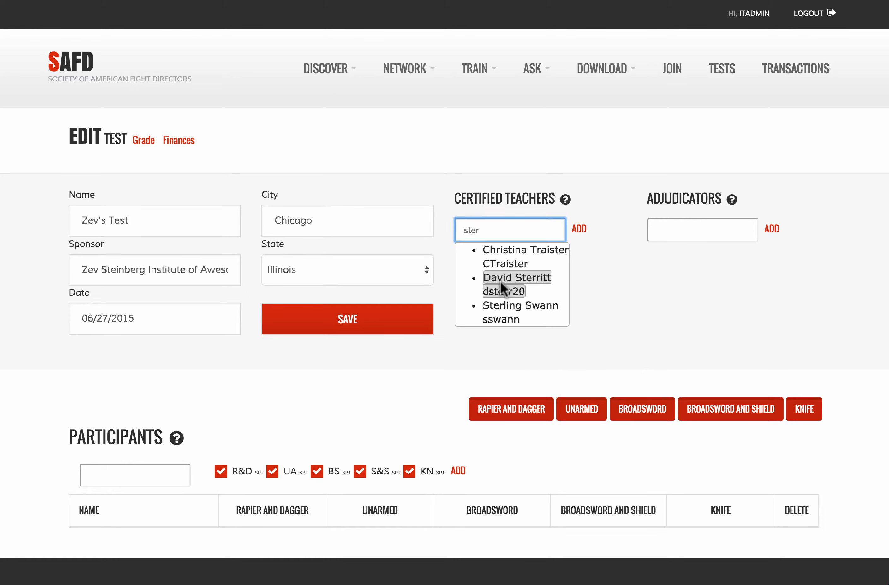
{"action": "left_click", "coordinate": [495, 277]}
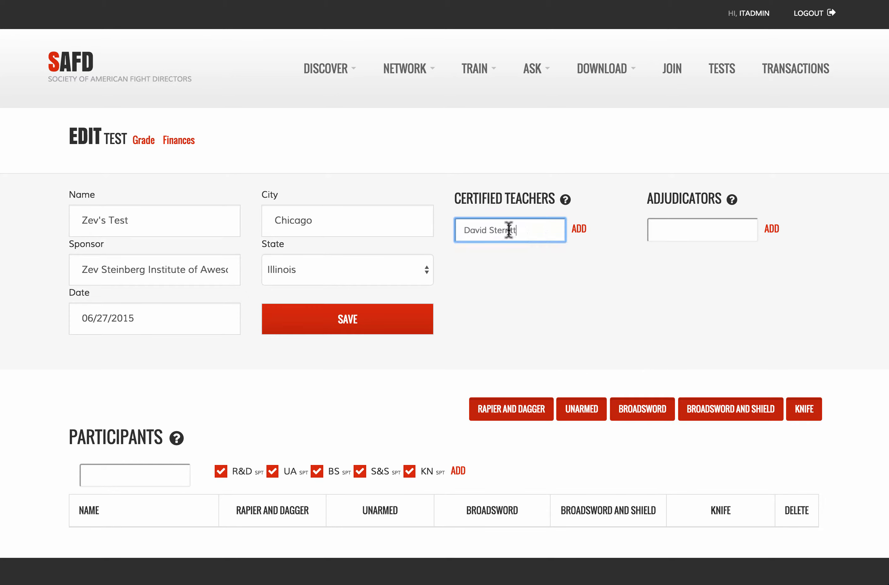
{"action": "left_click", "coordinate": [581, 231]}
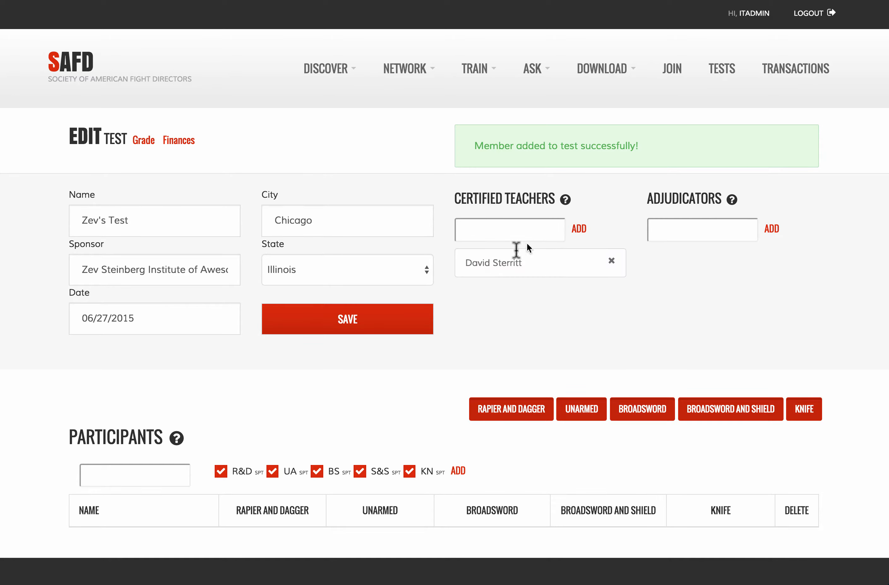
Step: Add a second certified teacher to the test
{"action": "left_click", "coordinate": [515, 237]}
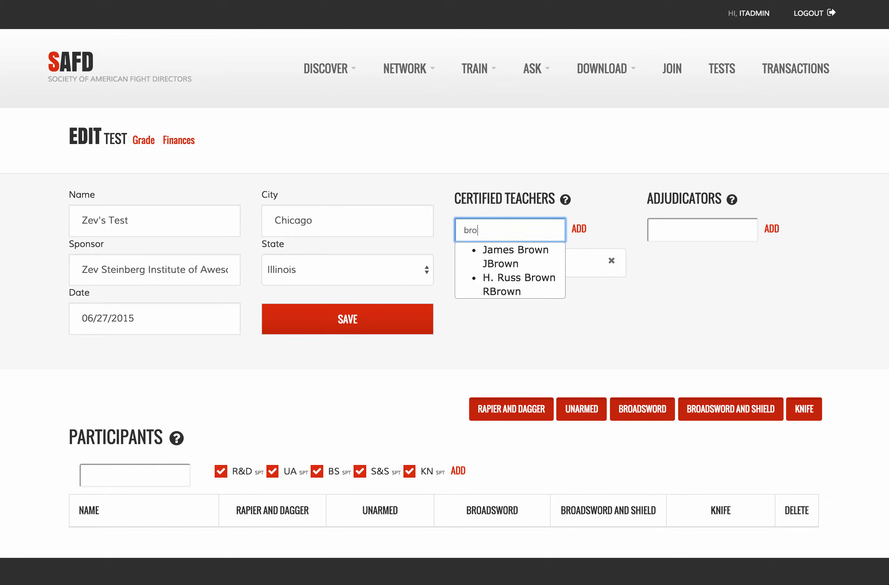
{"action": "left_click", "coordinate": [519, 282]}
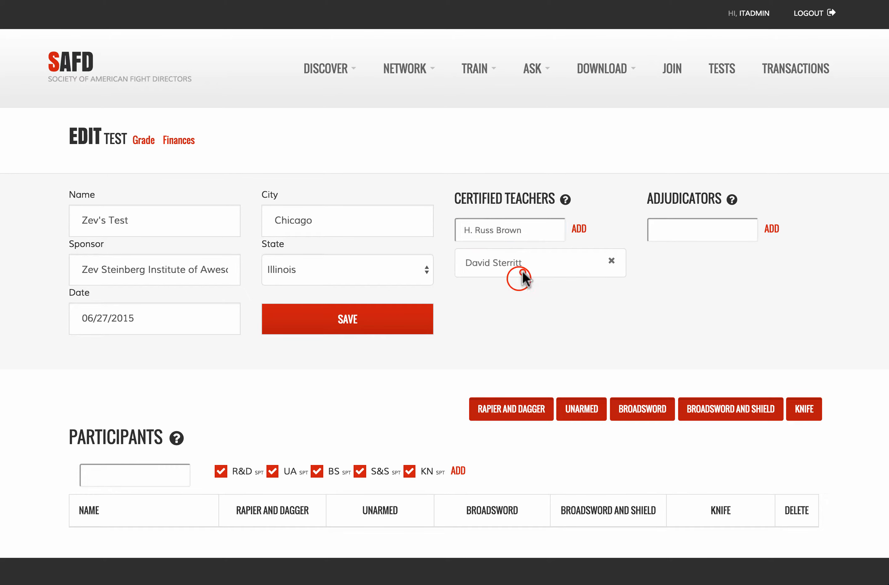
{"action": "left_click", "coordinate": [579, 230]}
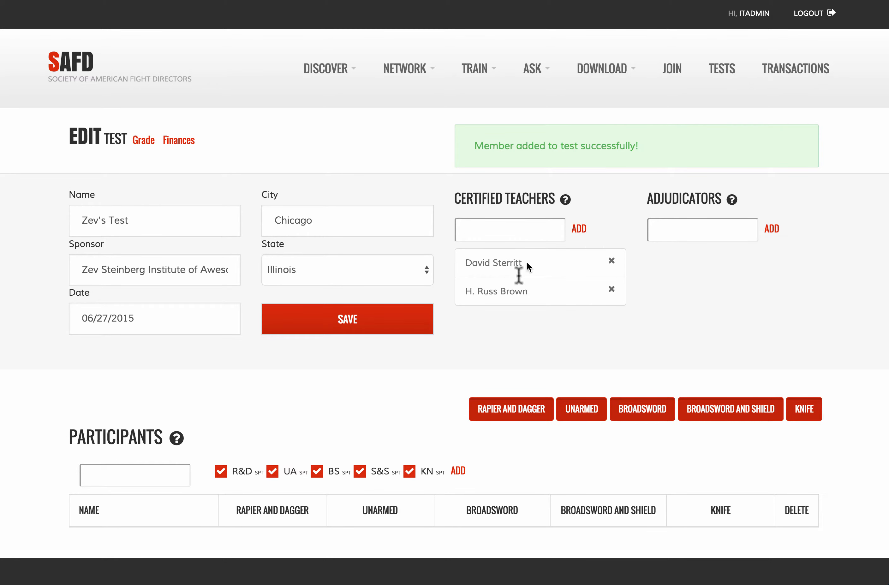
{"action": "left_click", "coordinate": [696, 231]}
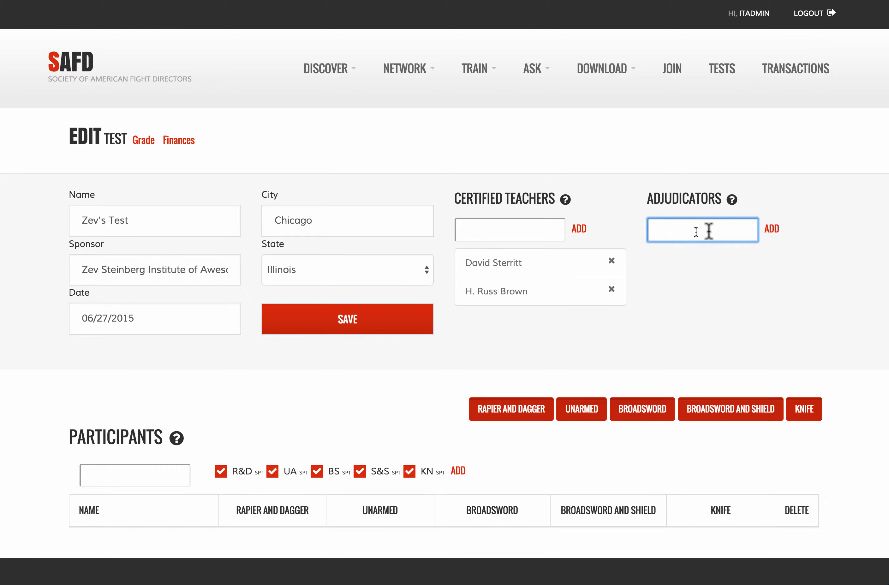
Step: Add the admin account and one other searched member as the test's adjudicators
{"action": "mouse_move", "coordinate": [733, 202]}
{"action": "left_click", "coordinate": [706, 252]}
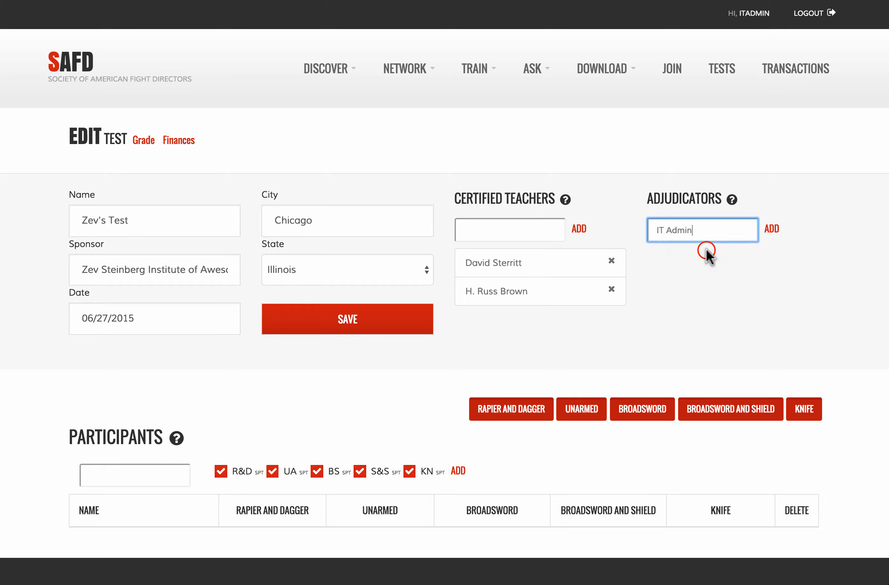
{"action": "left_click", "coordinate": [771, 229]}
{"action": "left_click", "coordinate": [703, 228]}
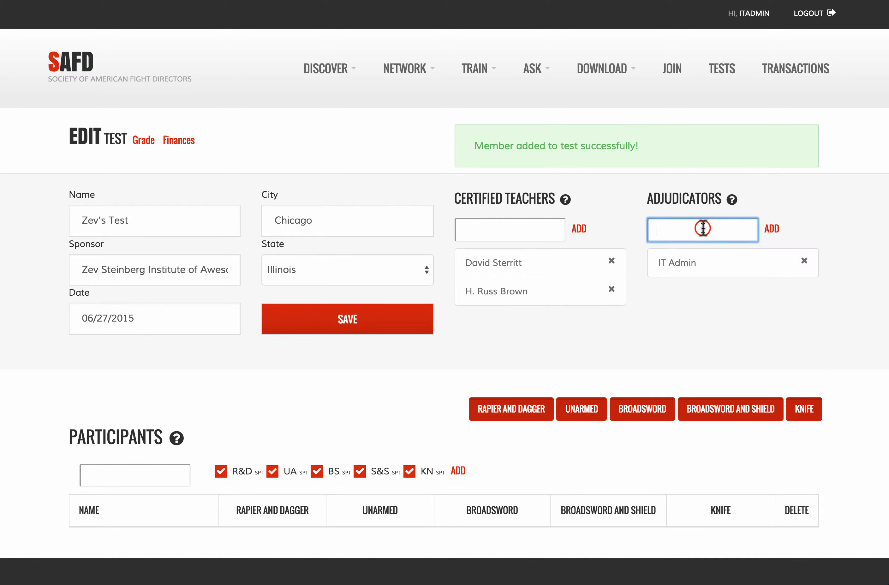
{"action": "type", "text": "j"}
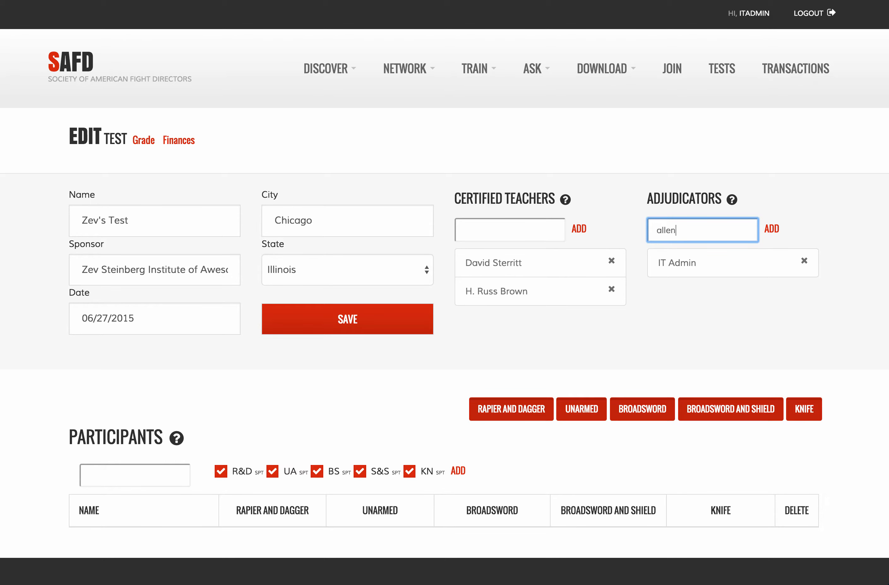
{"action": "type", "text": "llen"}
{"action": "left_click", "coordinate": [705, 253]}
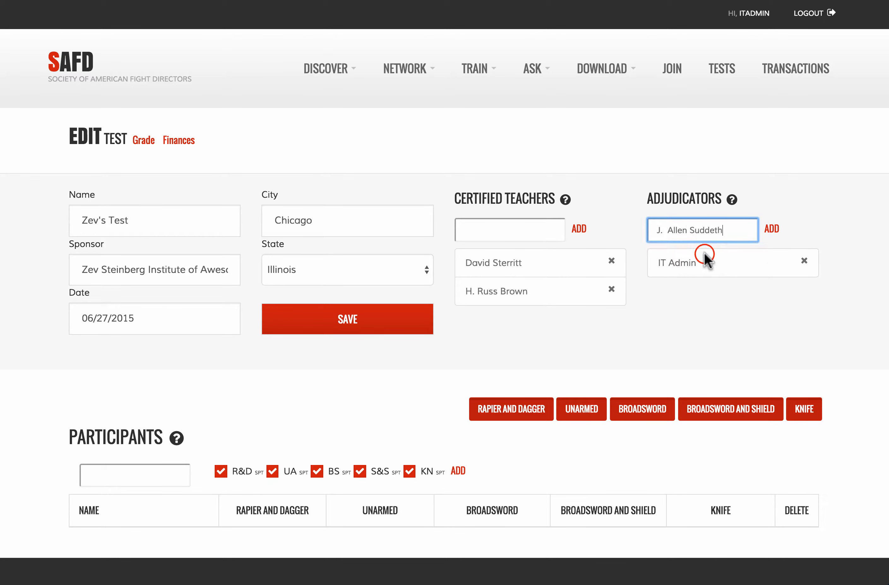
{"action": "left_click", "coordinate": [778, 228]}
Step: Choose the first participant from the member search suggestions
{"action": "scroll", "coordinate": [550, 341], "scroll_direction": "down", "scroll_amount": 2}
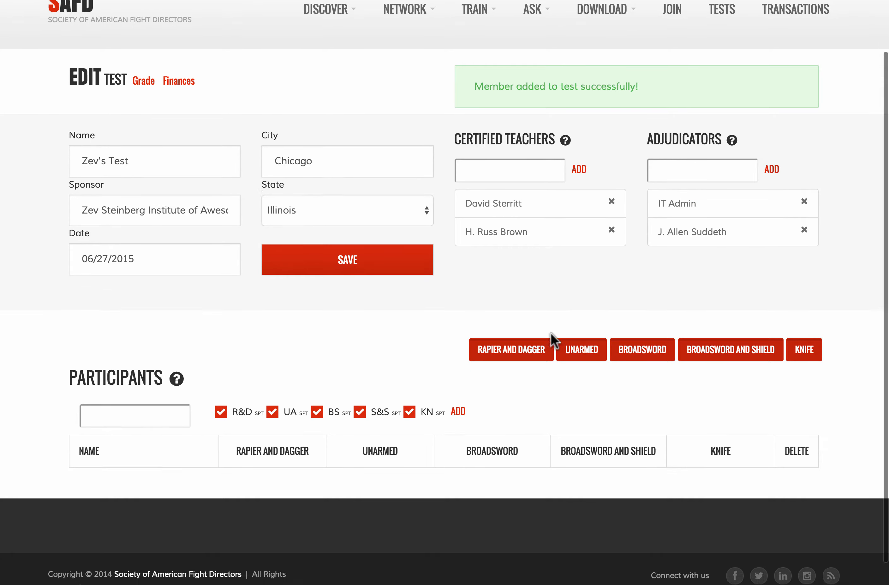
{"action": "scroll", "coordinate": [555, 340], "scroll_direction": "down", "scroll_amount": 1}
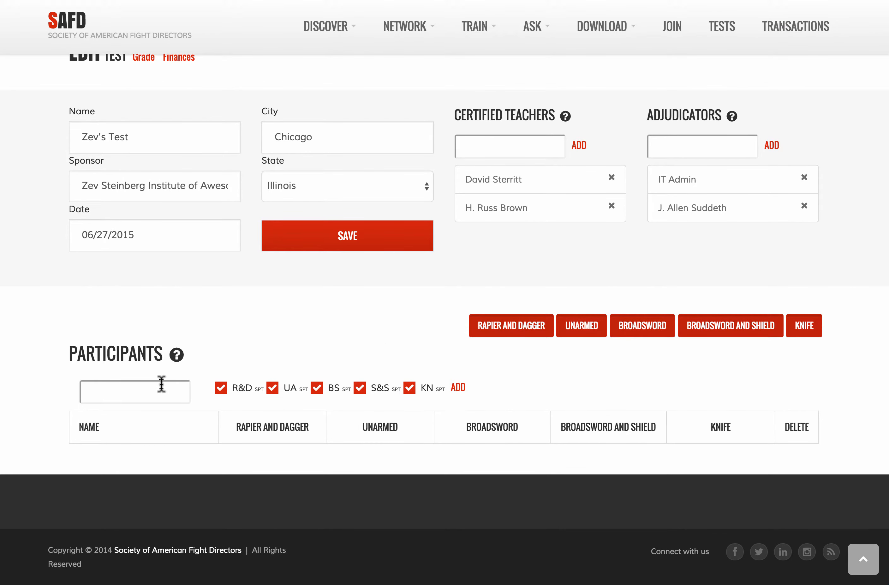
{"action": "mouse_move", "coordinate": [176, 356]}
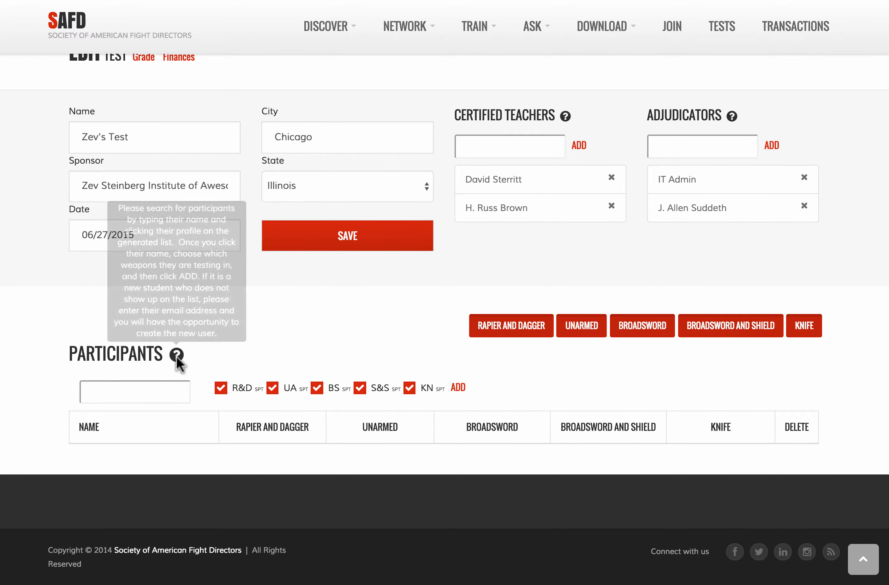
{"action": "left_click", "coordinate": [165, 391]}
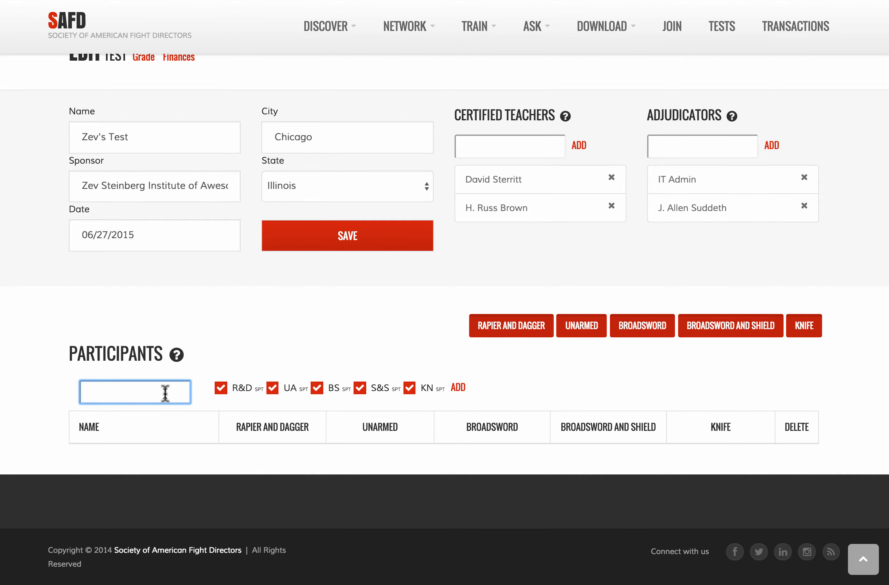
{"action": "type", "text": "amie"}
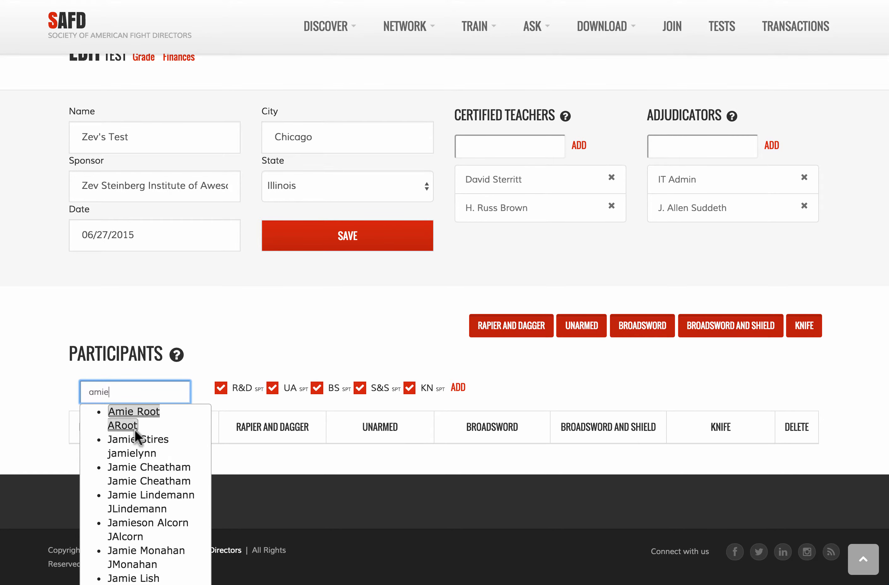
{"action": "left_click", "coordinate": [127, 418]}
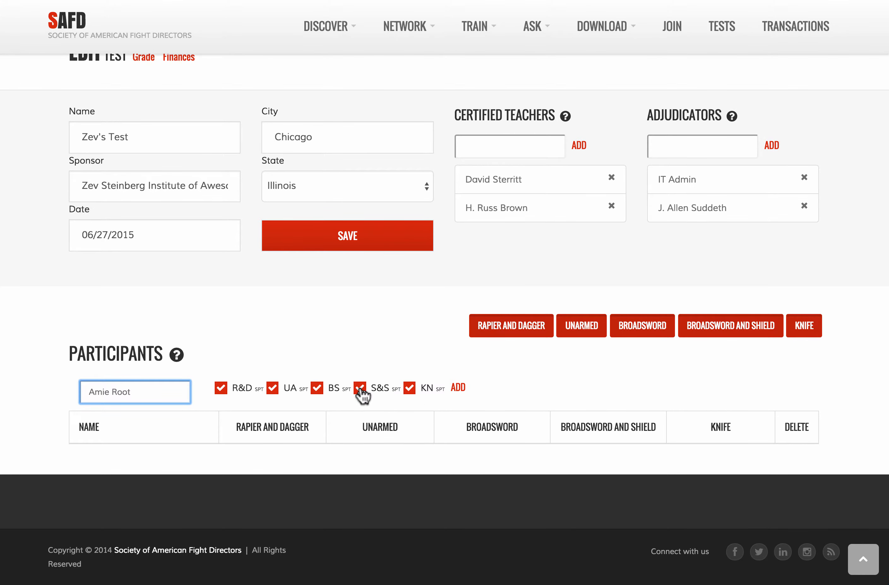
Step: Enter them for rapier and dagger, switch UA, BS and KN to SPR, and add them
{"action": "triple_click", "coordinate": [221, 387]}
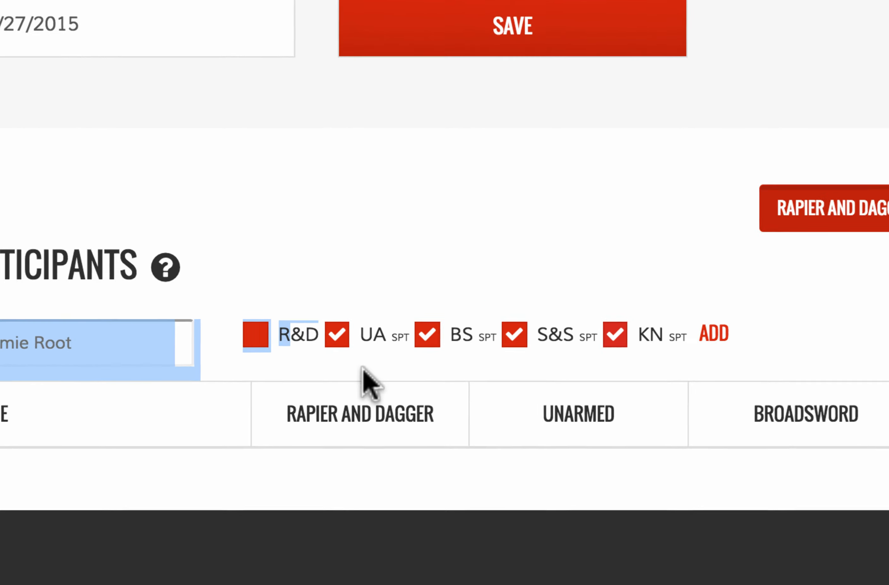
{"action": "left_click", "coordinate": [393, 363]}
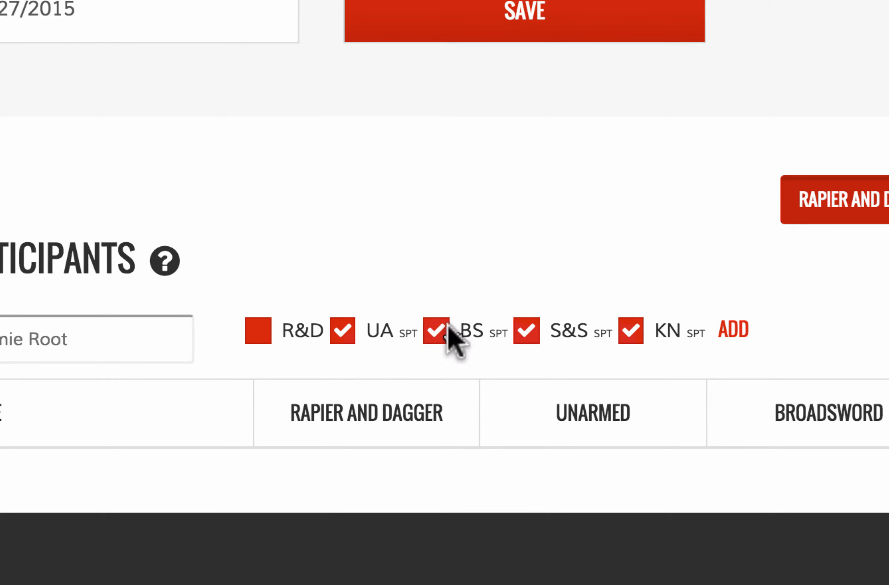
{"action": "left_click", "coordinate": [344, 334]}
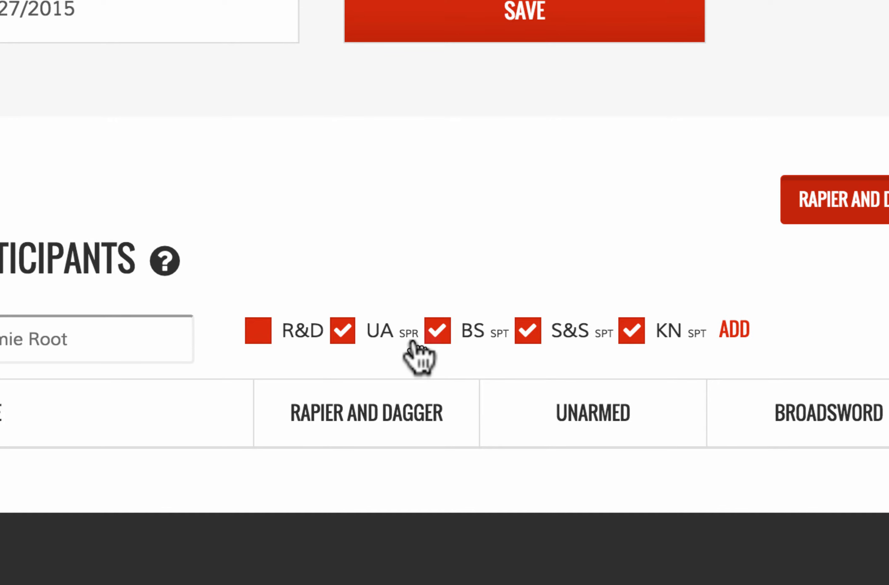
{"action": "left_click", "coordinate": [437, 331]}
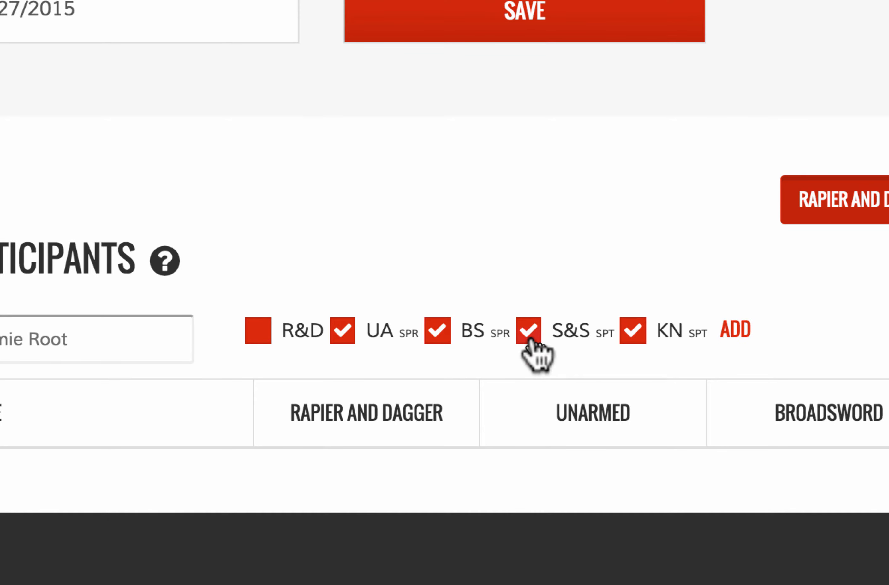
{"action": "left_click", "coordinate": [636, 339]}
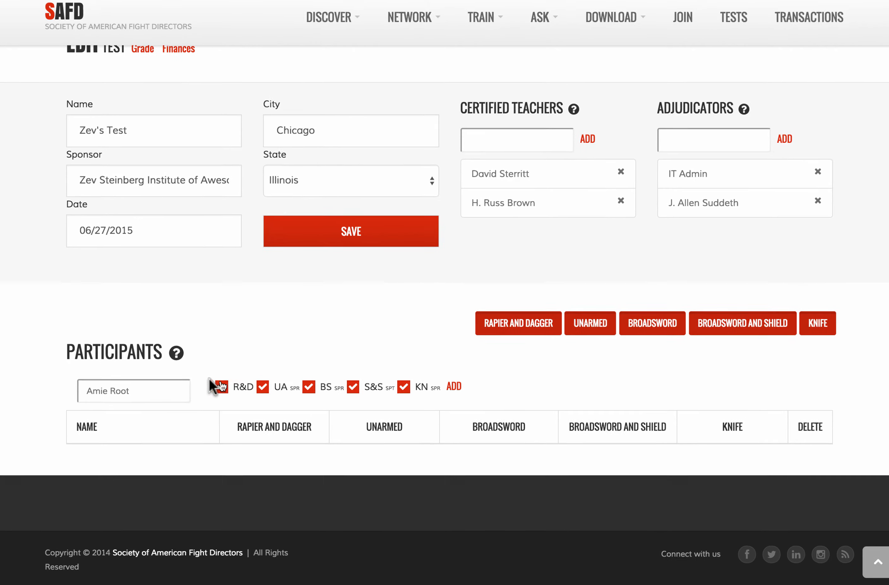
{"action": "left_click", "coordinate": [450, 389]}
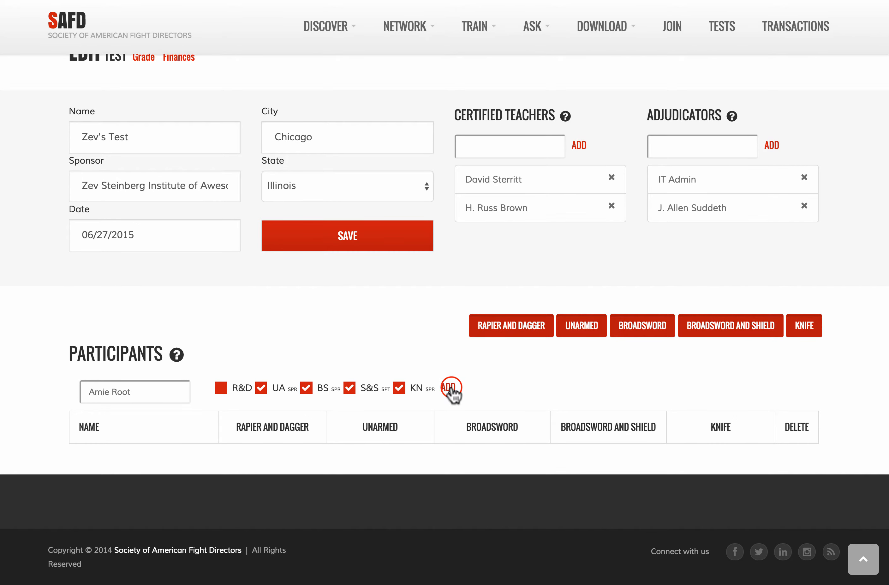
{"action": "scroll", "coordinate": [513, 386], "scroll_direction": "down", "scroll_amount": 1}
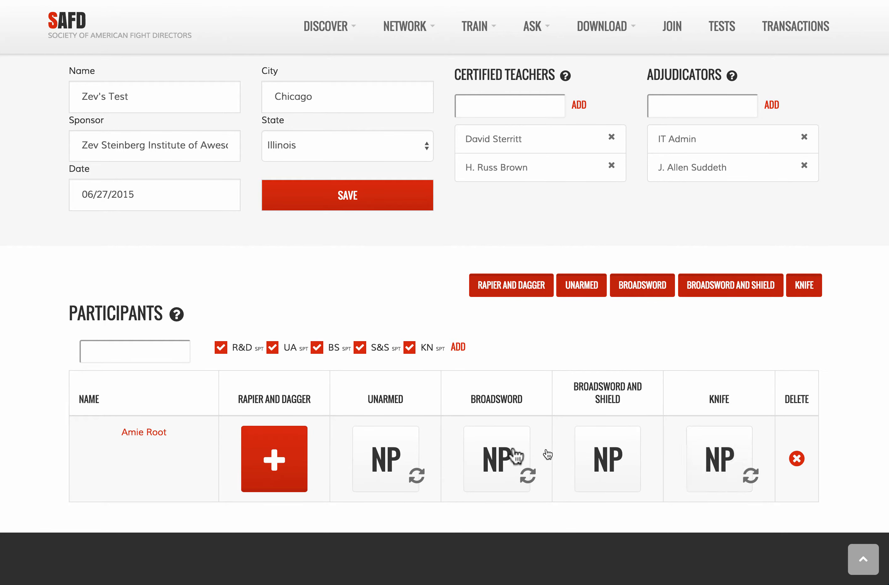
Step: Add a matching member for unarmed and broadsword, with S&S set to SPR
{"action": "left_click", "coordinate": [161, 351]}
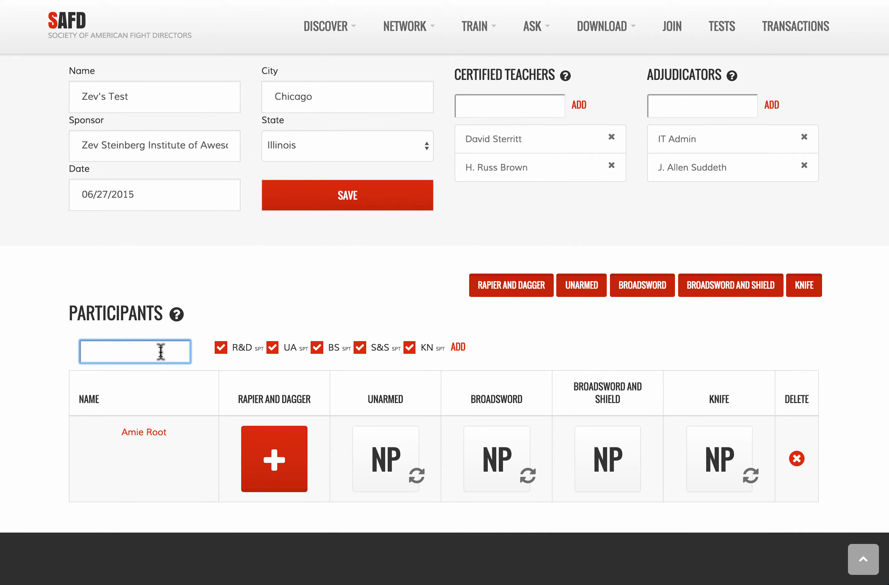
{"action": "type", "text": "coll"}
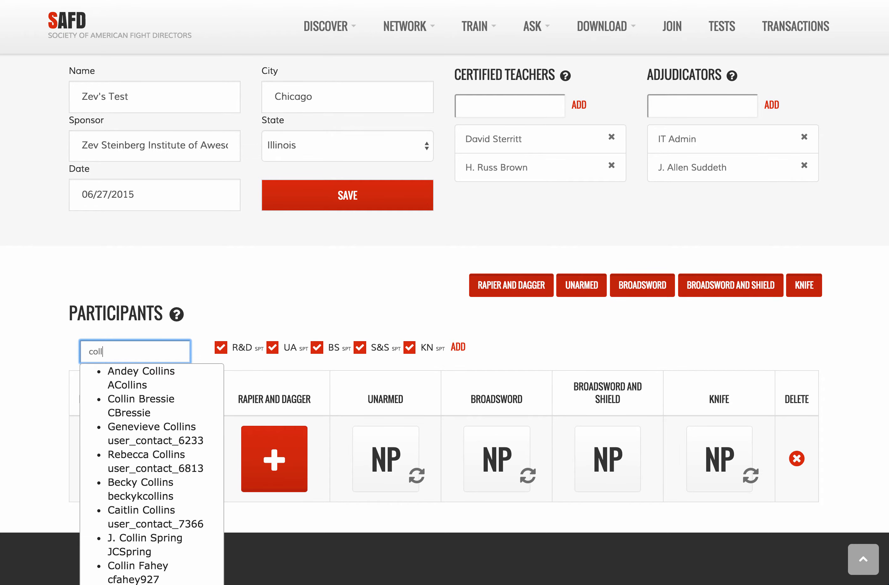
{"action": "left_click", "coordinate": [135, 460]}
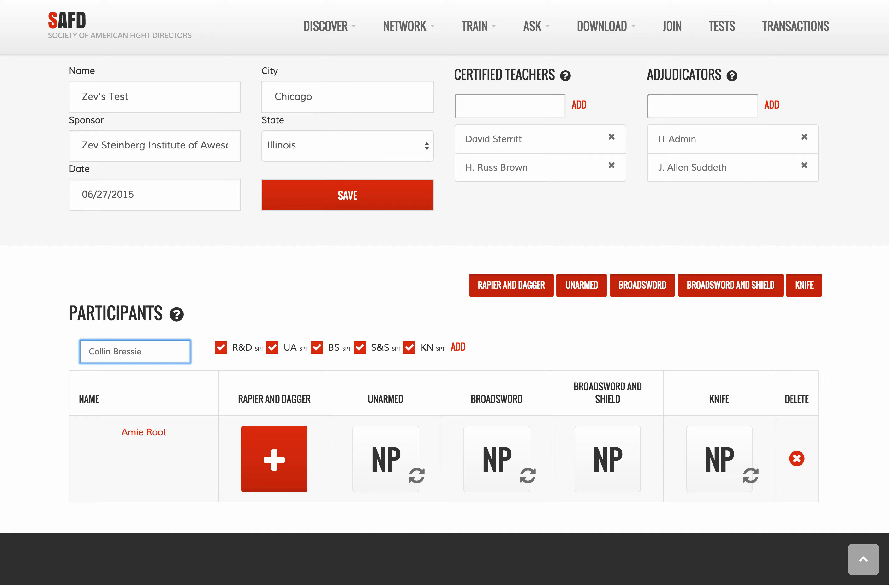
{"action": "left_click", "coordinate": [273, 347]}
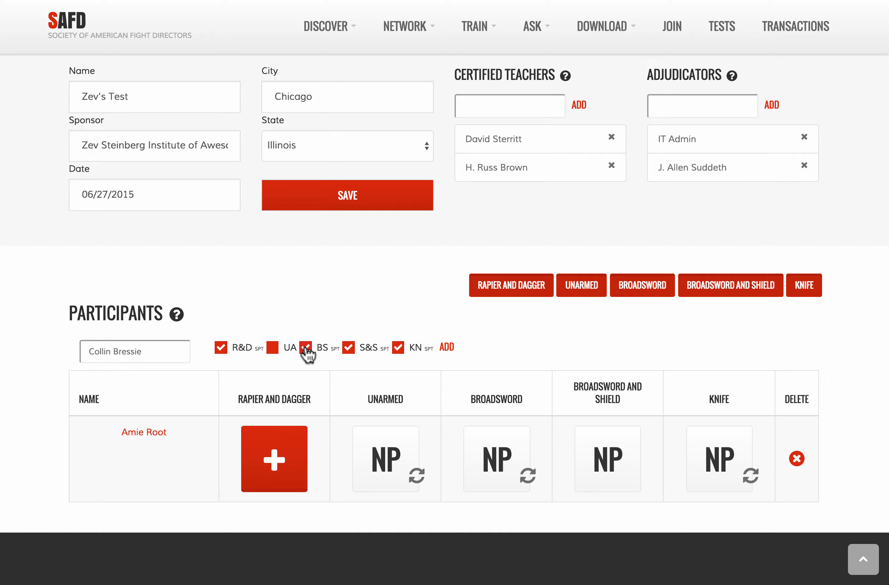
{"action": "left_click", "coordinate": [306, 347]}
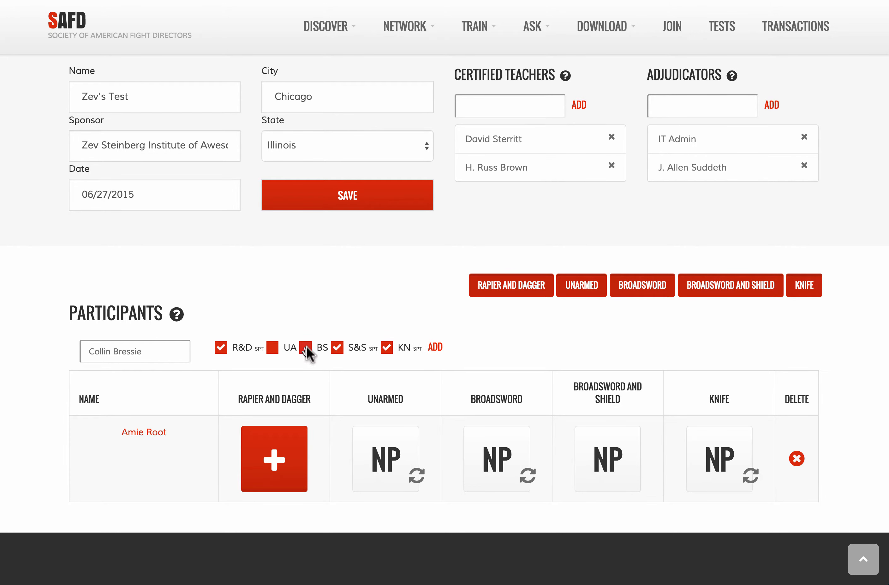
{"action": "left_click", "coordinate": [338, 347]}
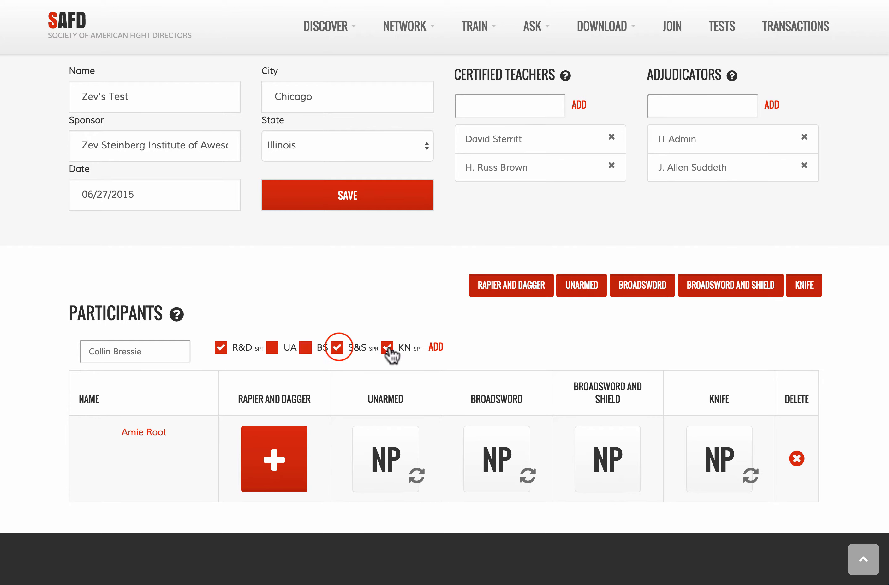
{"action": "left_click", "coordinate": [436, 347]}
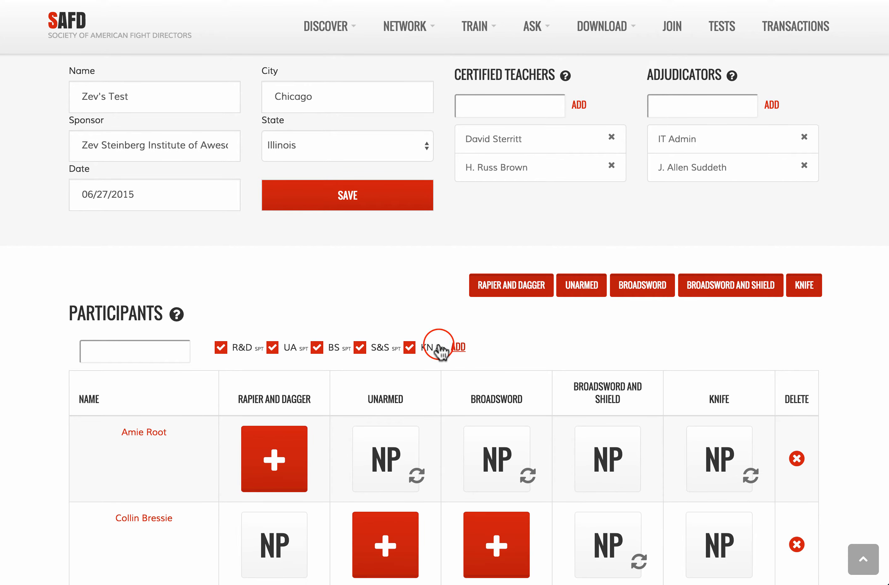
Step: Search for another participant under several names, then clear the search box
{"action": "scroll", "coordinate": [439, 345], "scroll_direction": "down", "scroll_amount": 2}
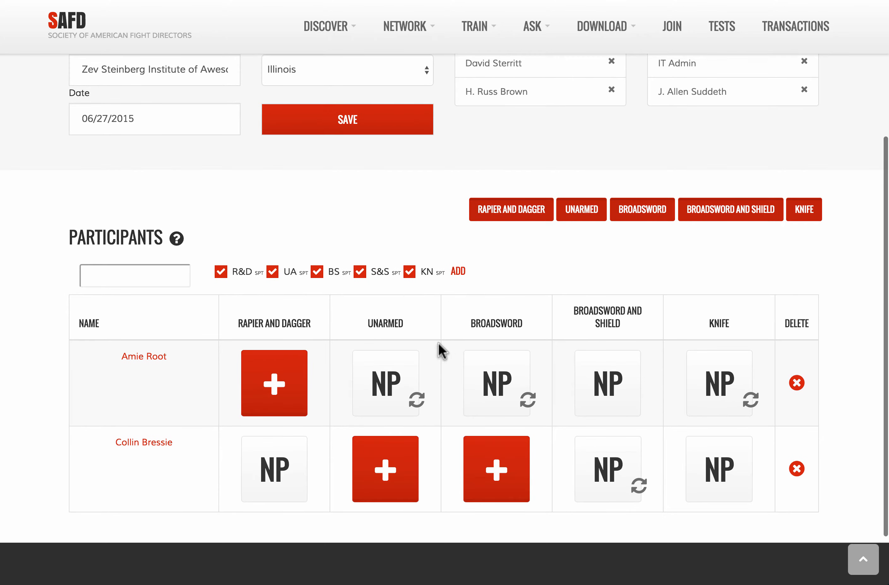
{"action": "left_click", "coordinate": [132, 276]}
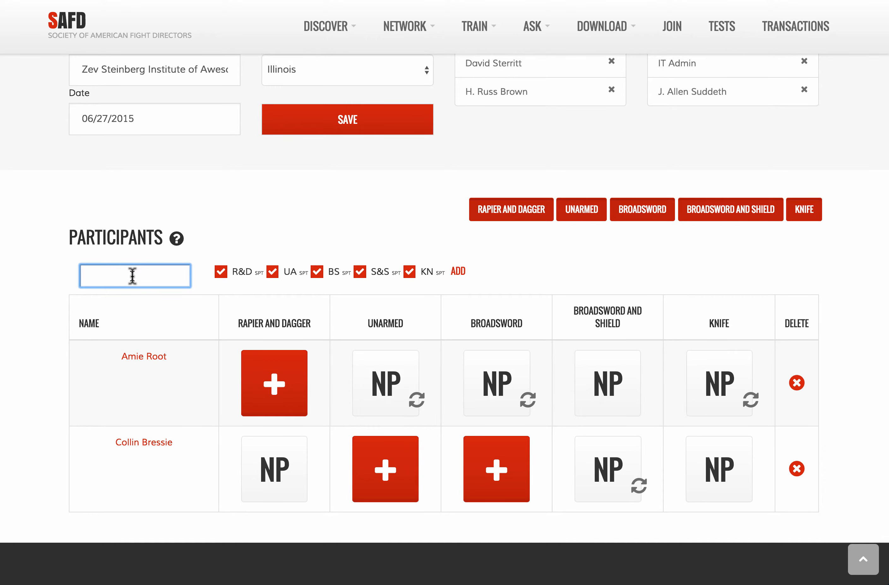
{"action": "type", "text": "john doe"}
{"action": "key", "text": "BackSpace"}
{"action": "key", "text": "BackSpace"}
{"action": "key", "text": "BackSpace"}
{"action": "key", "text": "BackSpace"}
{"action": "key", "text": "BackSpace"}
{"action": "key", "text": "BackSpace"}
{"action": "key", "text": "BackSpace"}
{"action": "key", "text": "BackSpace"}
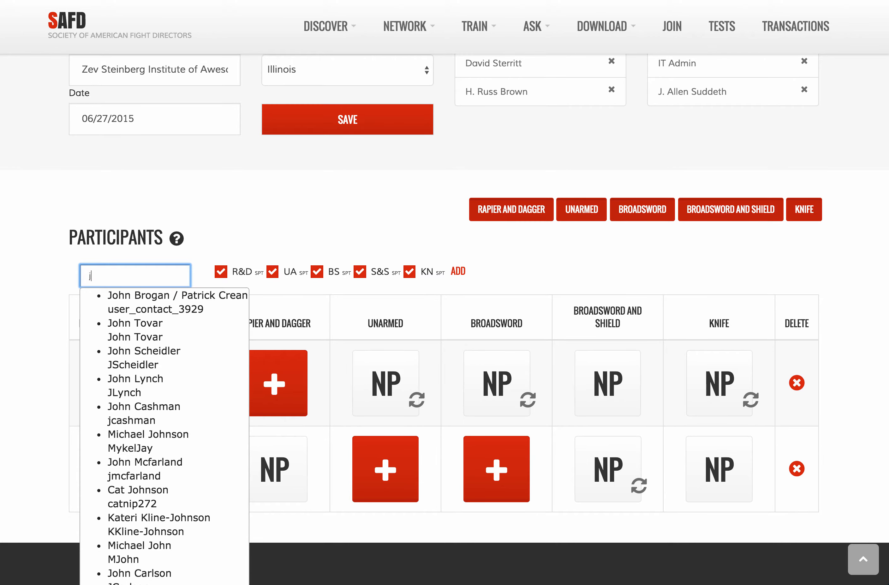
{"action": "type", "text": "doe"}
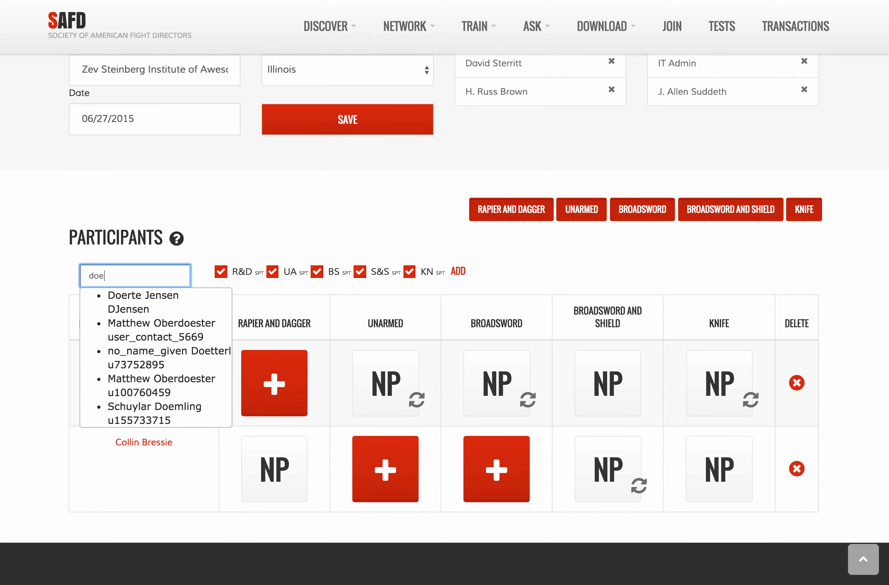
{"action": "key", "text": "BackSpace"}
{"action": "key", "text": "BackSpace"}
{"action": "key", "text": "BackSpace"}
{"action": "mouse_move", "coordinate": [173, 237]}
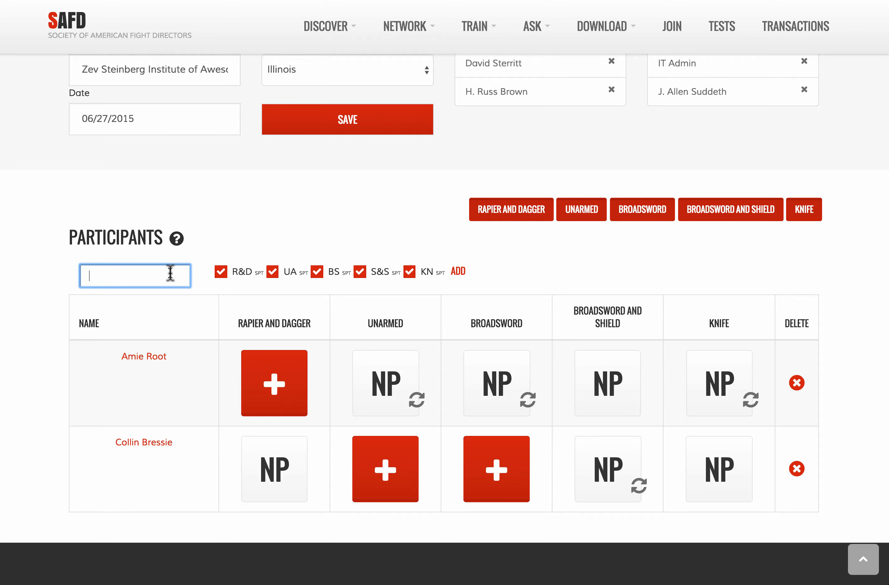
Step: Quick-register a new member by e-mail, first and last name, and add them as participant
{"action": "type", "text": "john"}
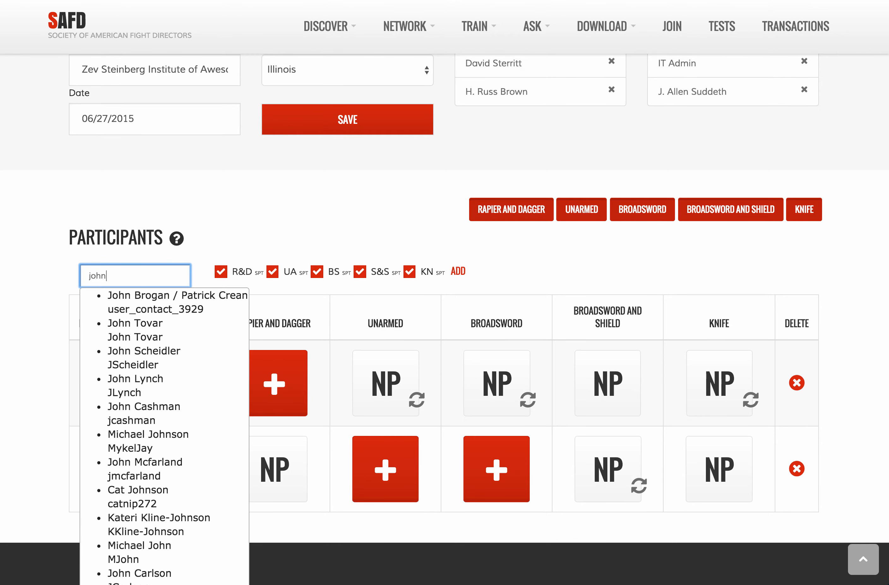
{"action": "type", "text": "@doe.com"}
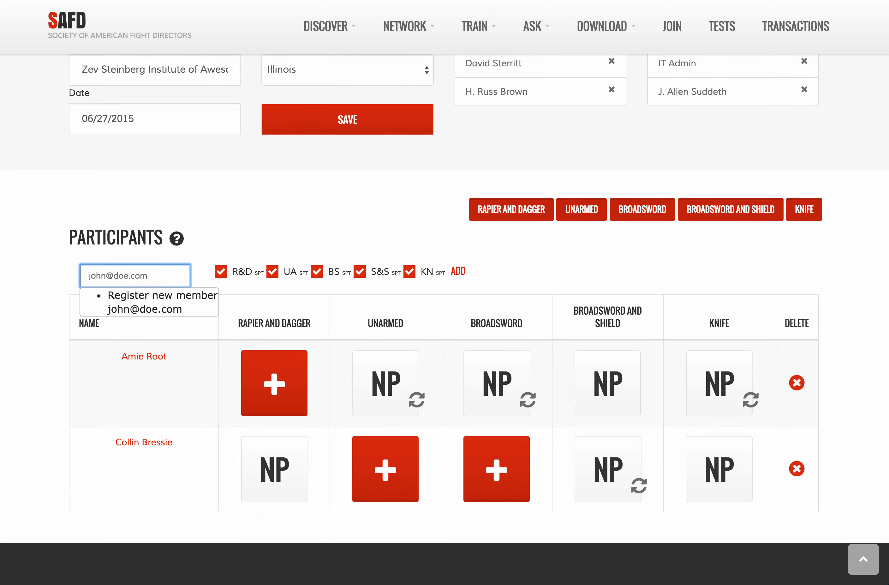
{"action": "left_click", "coordinate": [178, 294]}
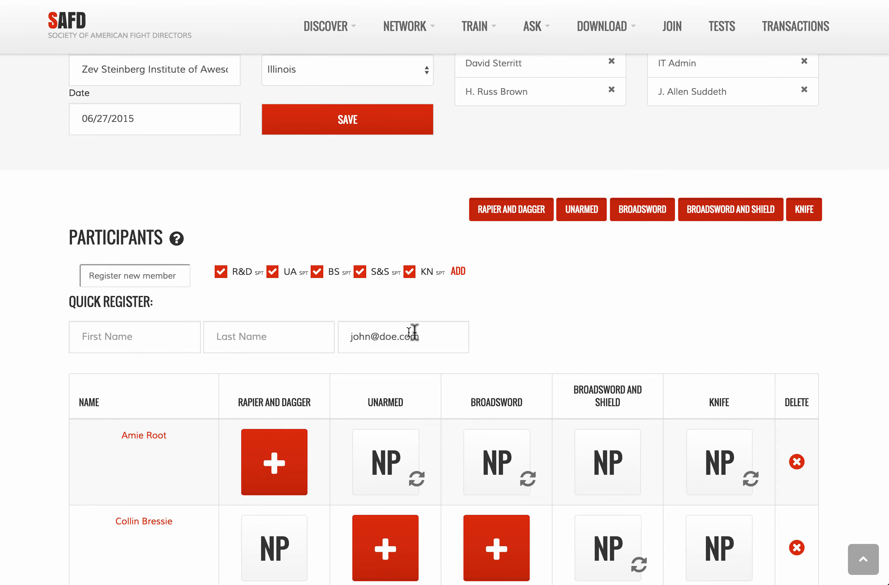
{"action": "left_click", "coordinate": [172, 337]}
{"action": "type", "text": "John"}
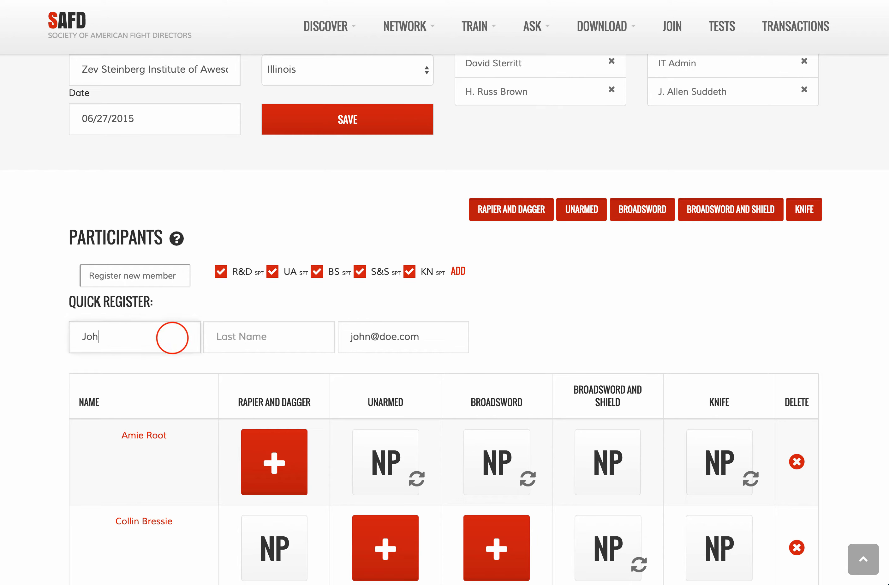
{"action": "key", "text": "Tab"}
{"action": "type", "text": "Doe"}
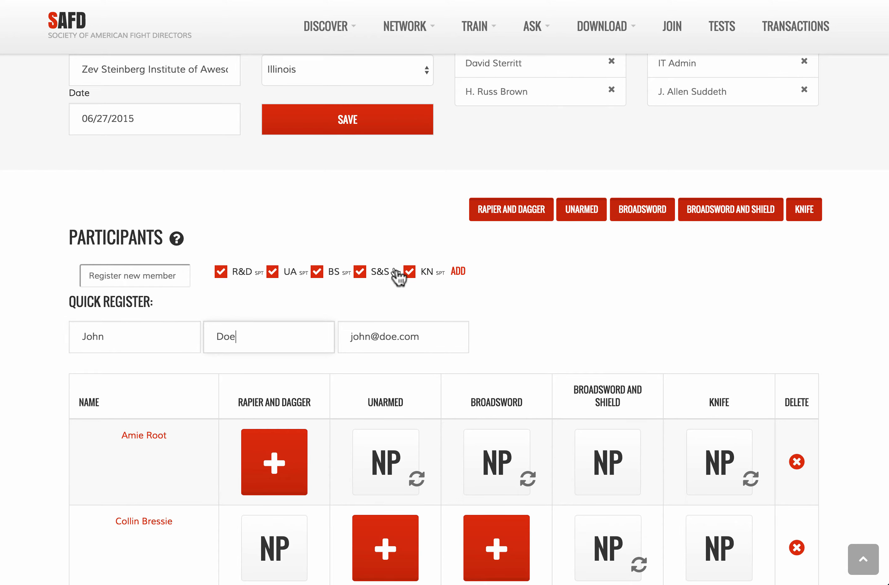
{"action": "left_click", "coordinate": [458, 273]}
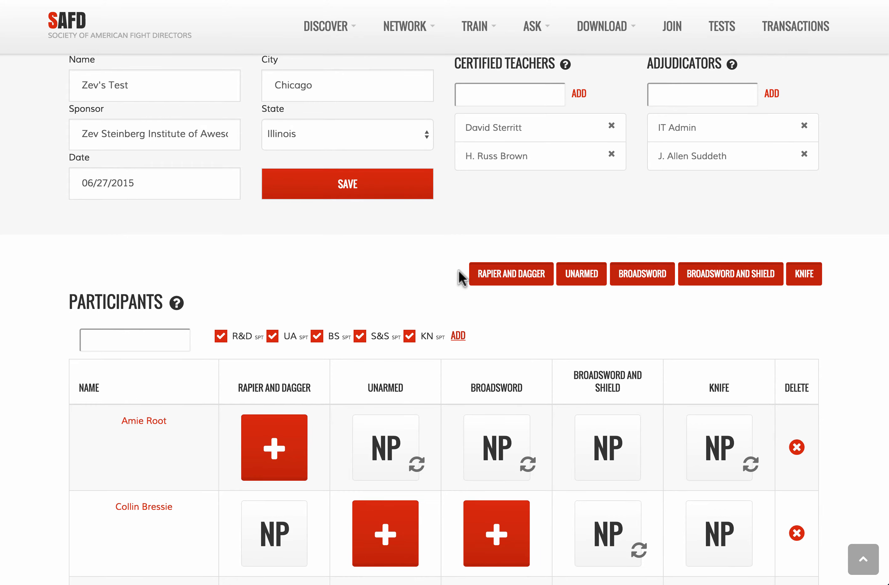
{"action": "scroll", "coordinate": [461, 277], "scroll_direction": "down", "scroll_amount": 5}
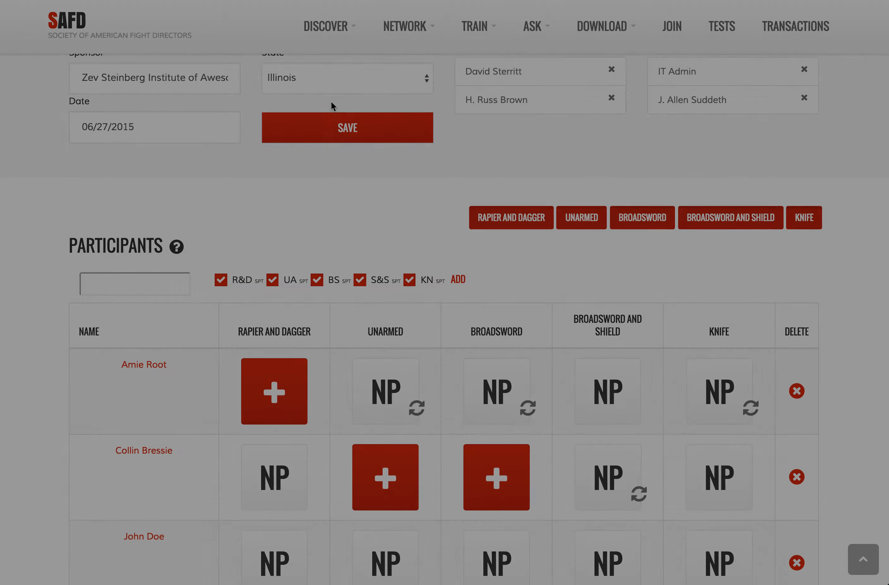
{"action": "scroll", "coordinate": [331, 101], "scroll_direction": "down", "scroll_amount": 15}
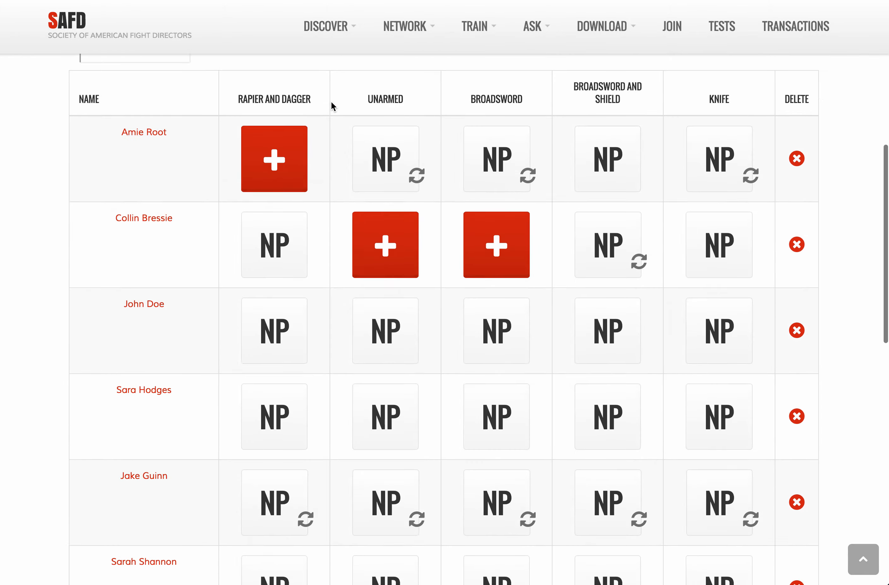
{"action": "scroll", "coordinate": [330, 100], "scroll_direction": "down", "scroll_amount": 7}
{"action": "scroll", "coordinate": [331, 101], "scroll_direction": "up", "scroll_amount": 19}
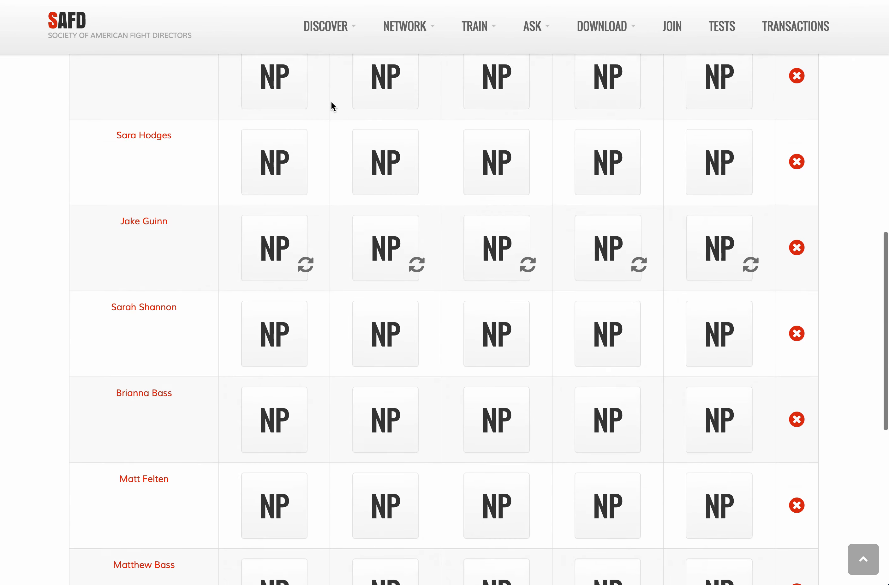
{"action": "scroll", "coordinate": [167, 193], "scroll_direction": "up", "scroll_amount": 1}
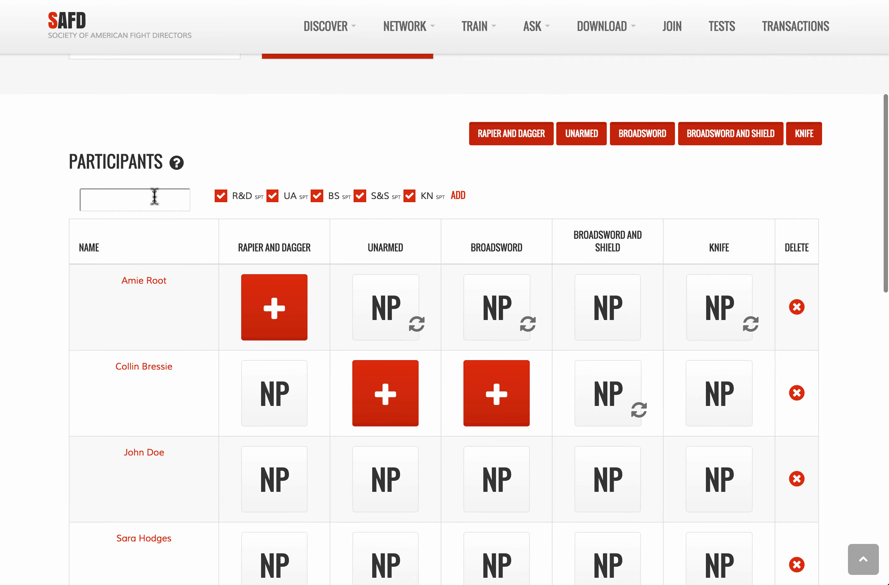
{"action": "scroll", "coordinate": [154, 195], "scroll_direction": "up", "scroll_amount": 1}
{"action": "scroll", "coordinate": [154, 196], "scroll_direction": "up", "scroll_amount": 2}
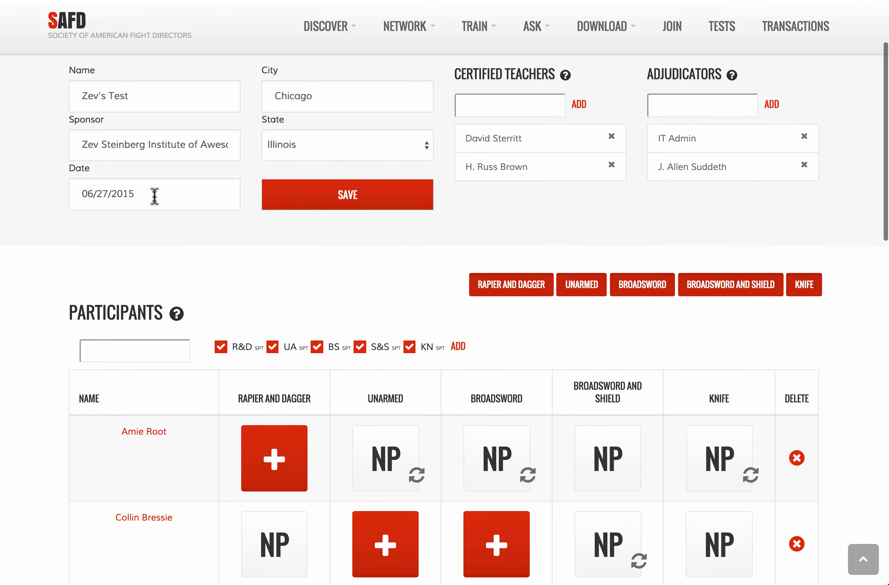
{"action": "left_click", "coordinate": [127, 348]}
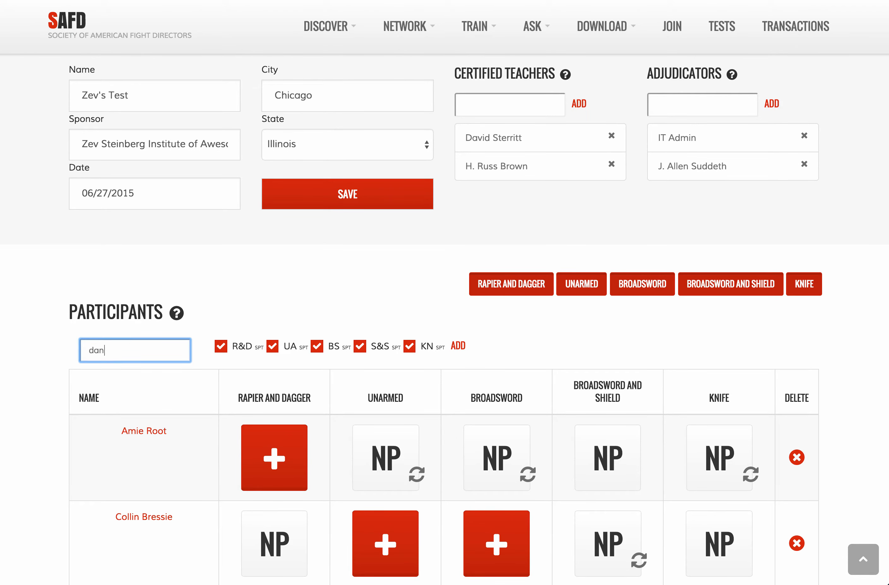
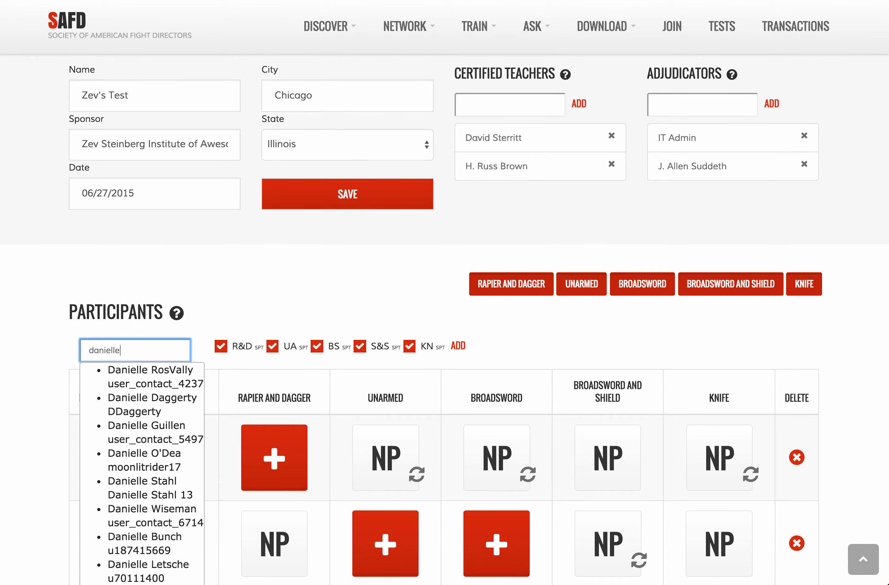
Step: Search the participant box by surname and pick the matching member
{"action": "scroll", "coordinate": [125, 346], "scroll_direction": "down", "scroll_amount": 5}
{"action": "scroll", "coordinate": [102, 346], "scroll_direction": "up", "scroll_amount": 7}
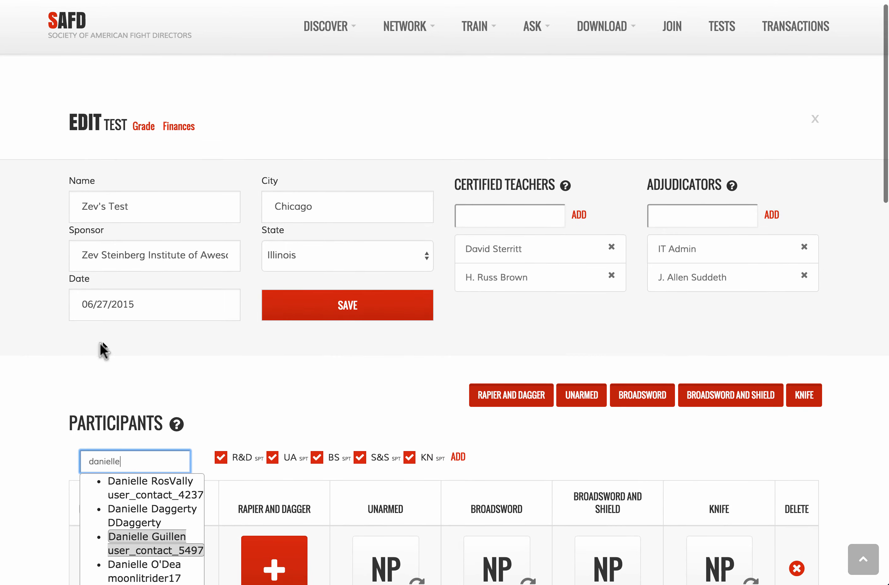
{"action": "type", "text": "st"}
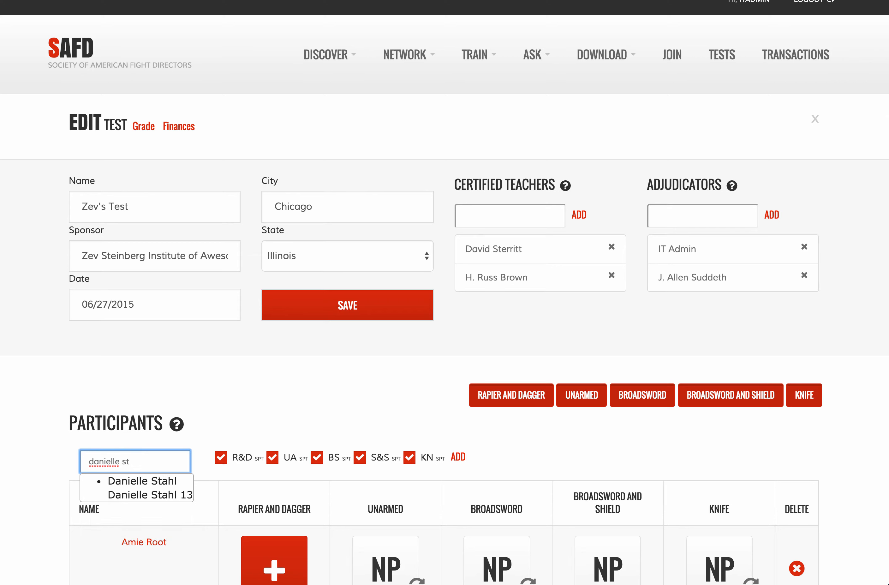
{"action": "key", "text": "BackSpace"}
{"action": "key", "text": "BackSpace"}
{"action": "key", "text": "BackSpace"}
{"action": "key", "text": "BackSpace"}
{"action": "key", "text": "BackSpace"}
{"action": "key", "text": "BackSpace"}
{"action": "key", "text": "BackSpace"}
{"action": "key", "text": "BackSpace"}
{"action": "key", "text": "BackSpace"}
{"action": "key", "text": "BackSpace"}
{"action": "key", "text": "BackSpace"}
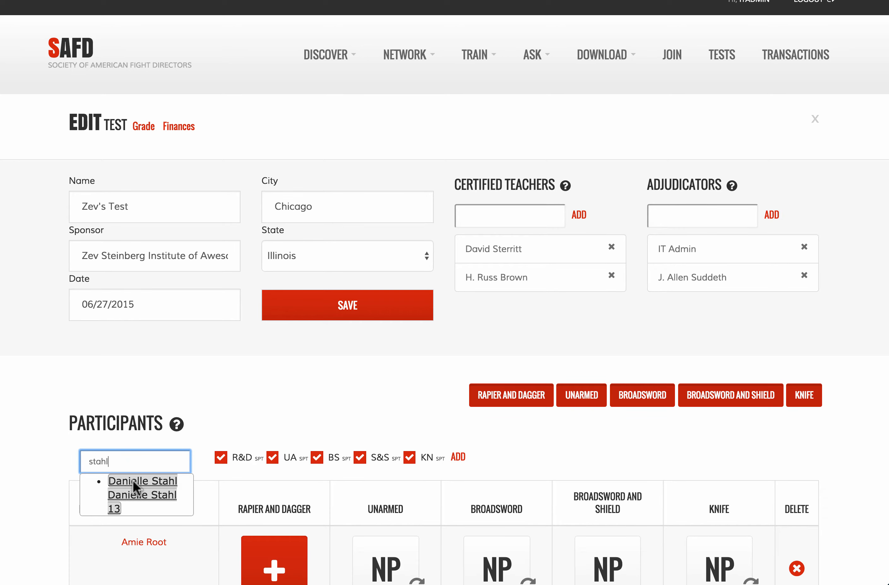
{"action": "left_click", "coordinate": [133, 480]}
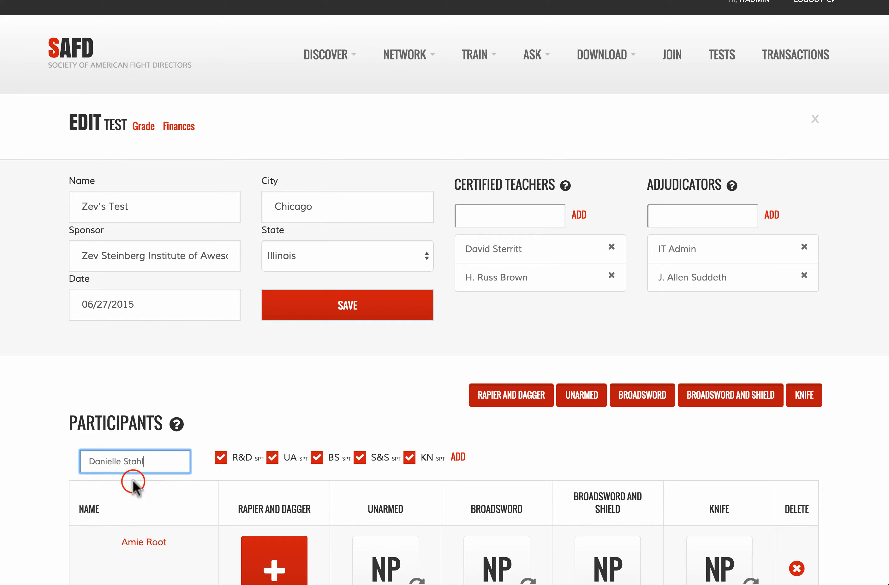
Step: Set R&D, UA, BS and S&S to SPR, leaving knife SPT, and add them
{"action": "left_click", "coordinate": [220, 458]}
{"action": "left_click", "coordinate": [272, 462]}
{"action": "left_click", "coordinate": [328, 463]}
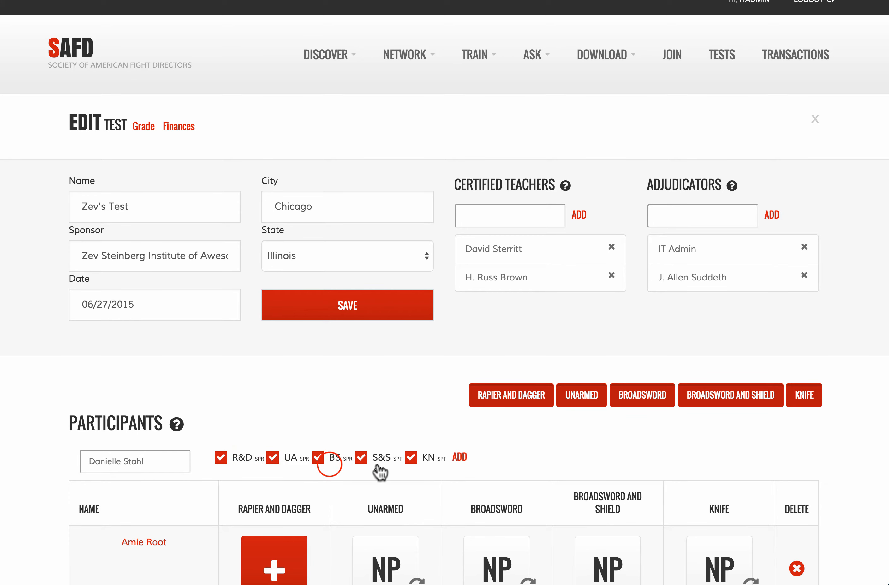
{"action": "left_click", "coordinate": [381, 461]}
{"action": "left_click", "coordinate": [459, 458]}
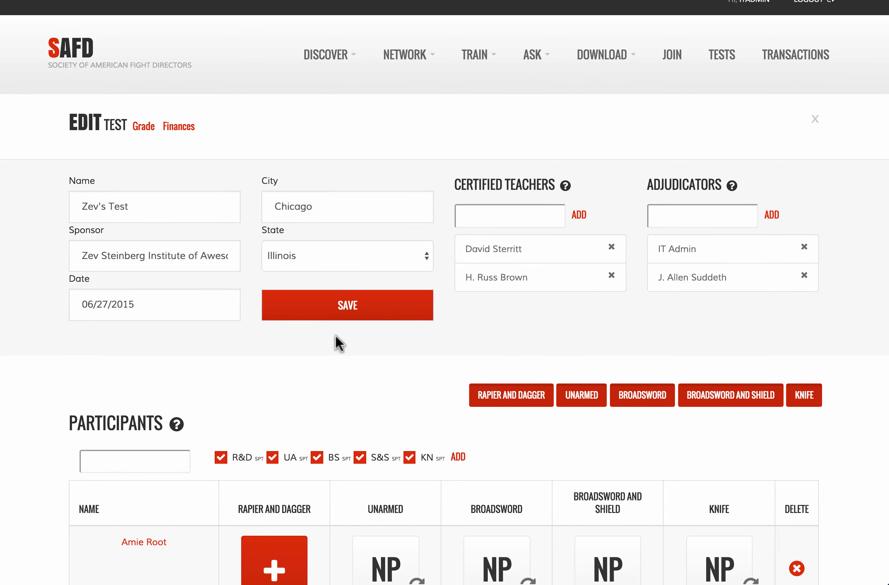
Step: Save the test and review the reloaded participant list
{"action": "left_click", "coordinate": [333, 317]}
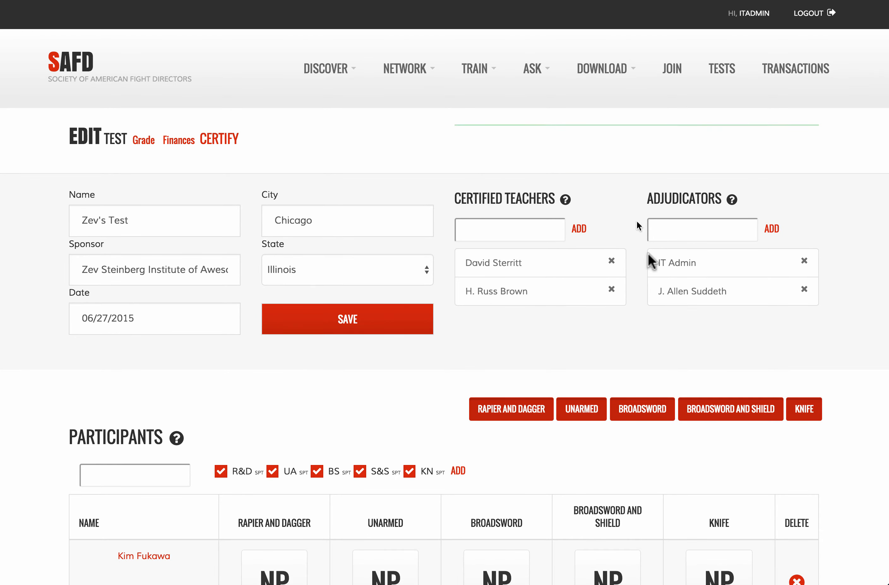
{"action": "scroll", "coordinate": [335, 440], "scroll_direction": "down", "scroll_amount": 6}
{"action": "scroll", "coordinate": [335, 440], "scroll_direction": "down", "scroll_amount": 2}
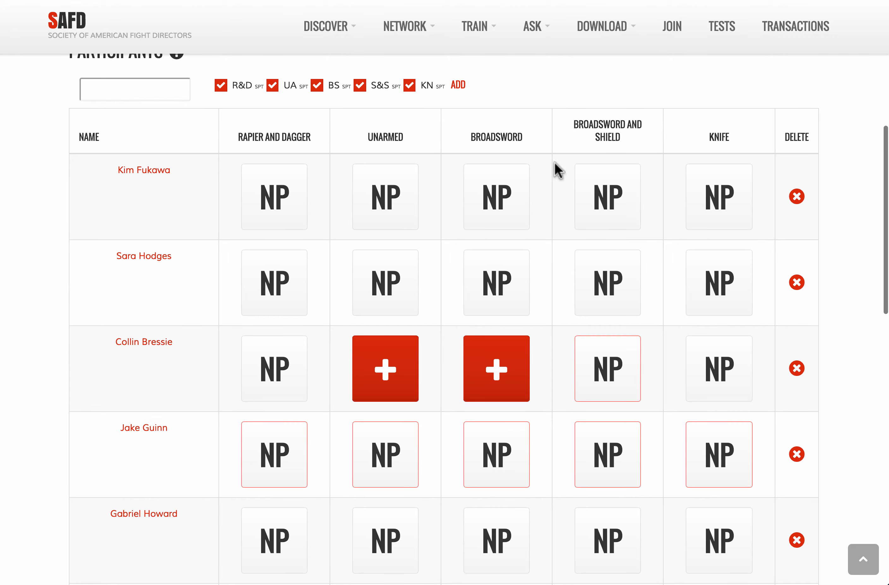
{"action": "scroll", "coordinate": [557, 170], "scroll_direction": "down", "scroll_amount": 10}
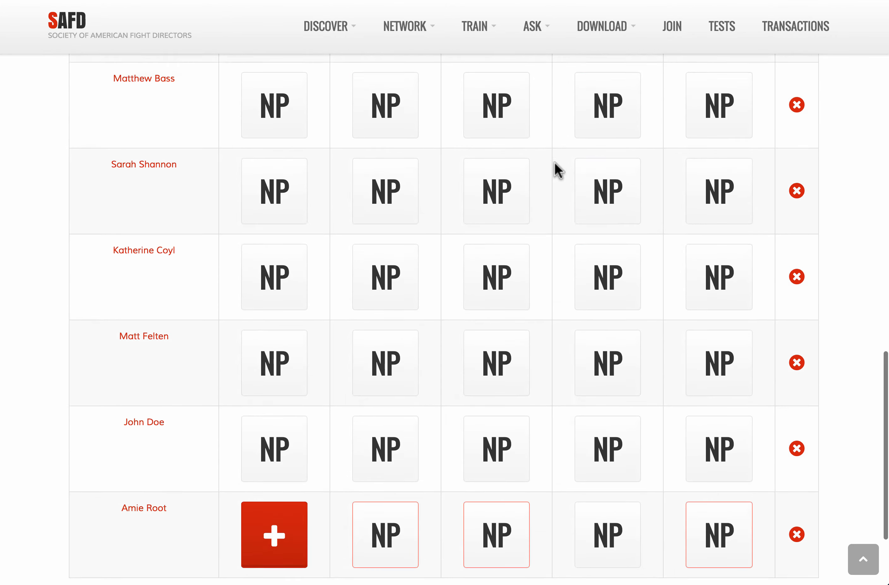
{"action": "scroll", "coordinate": [556, 164], "scroll_direction": "up", "scroll_amount": 15}
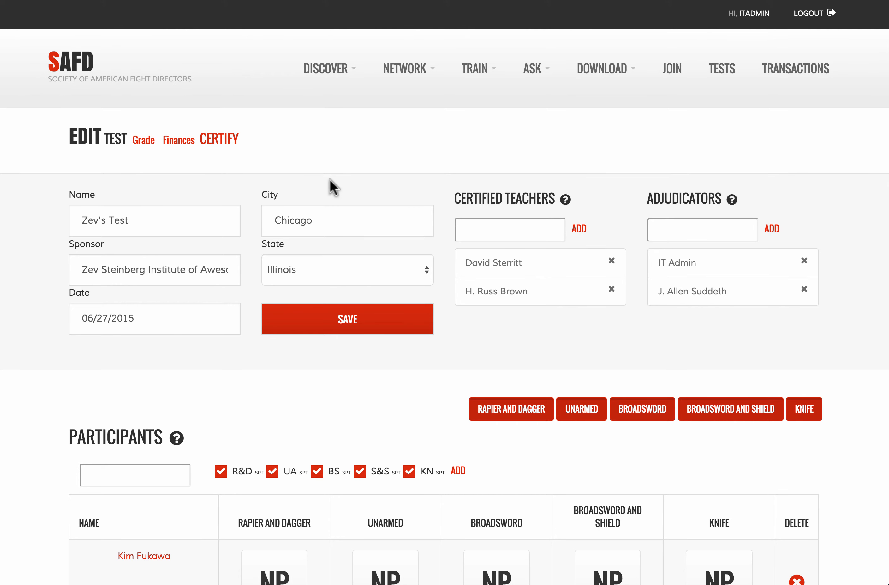
Step: Open the test's grading page and look over the participant list
{"action": "left_click", "coordinate": [144, 141]}
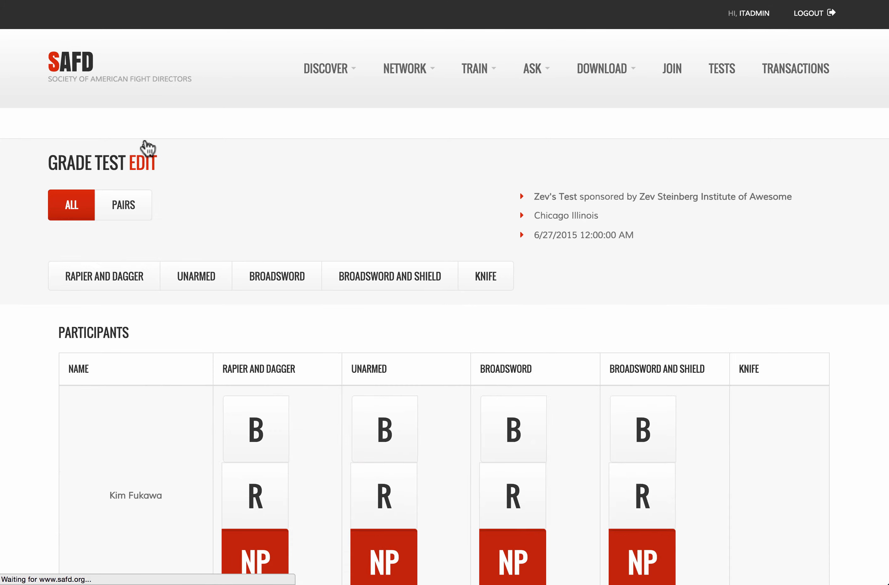
{"action": "scroll", "coordinate": [308, 228], "scroll_direction": "down", "scroll_amount": 2}
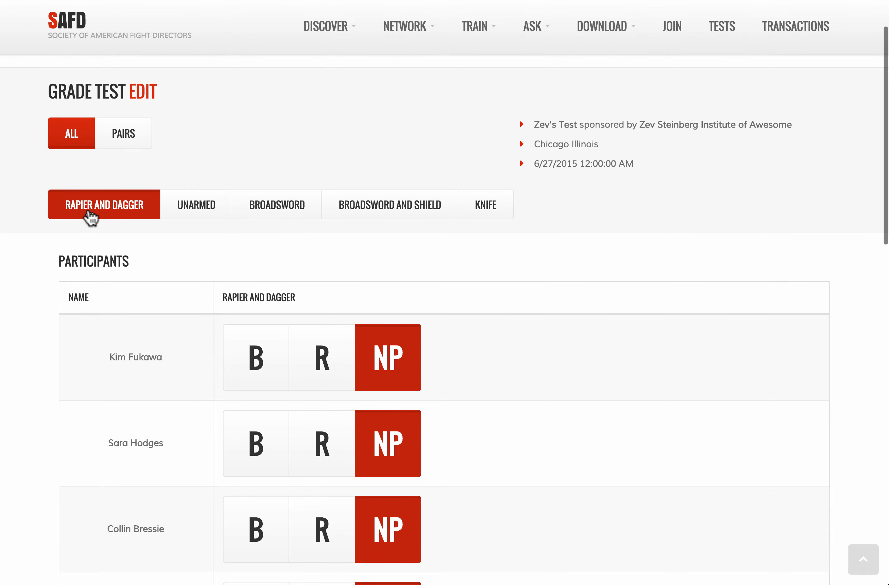
{"action": "scroll", "coordinate": [177, 313], "scroll_direction": "down", "scroll_amount": 20}
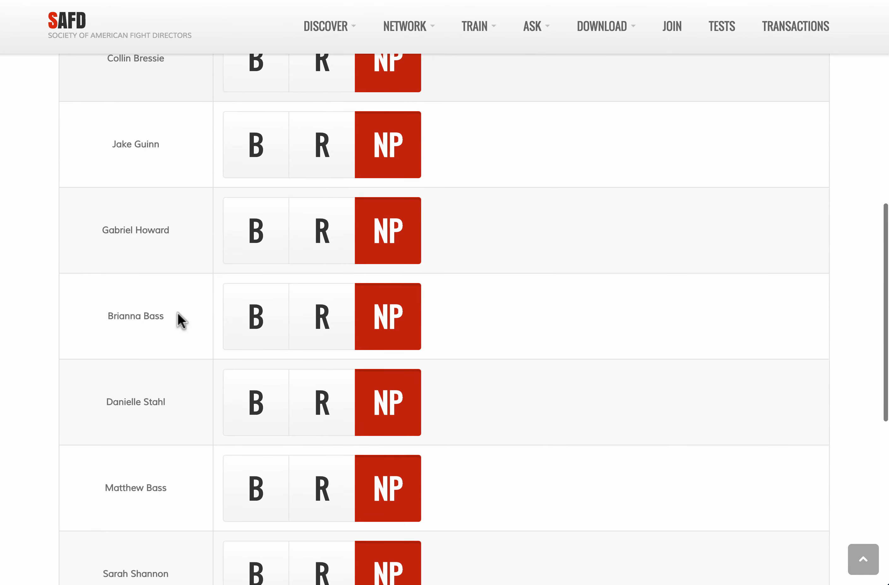
{"action": "scroll", "coordinate": [178, 313], "scroll_direction": "up", "scroll_amount": 9}
{"action": "scroll", "coordinate": [178, 312], "scroll_direction": "up", "scroll_amount": 10}
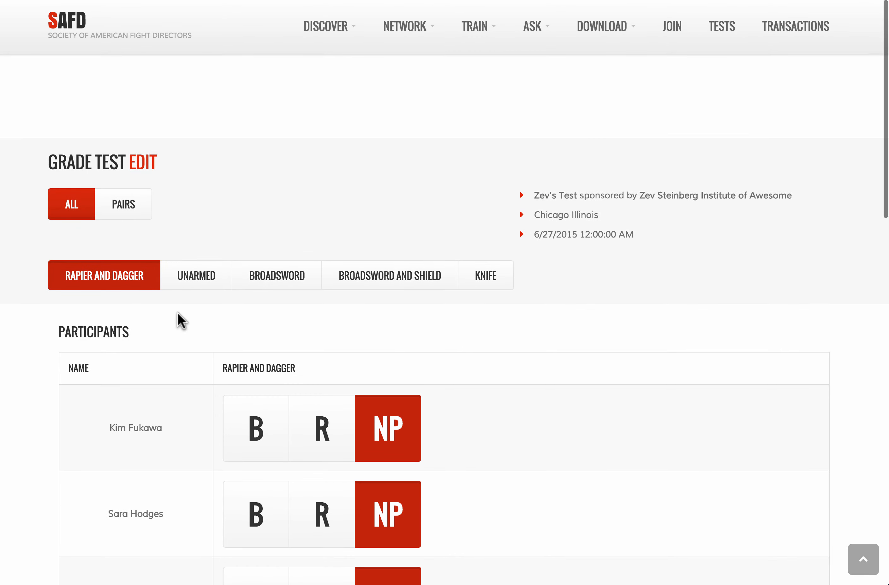
{"action": "scroll", "coordinate": [178, 313], "scroll_direction": "down", "scroll_amount": 5}
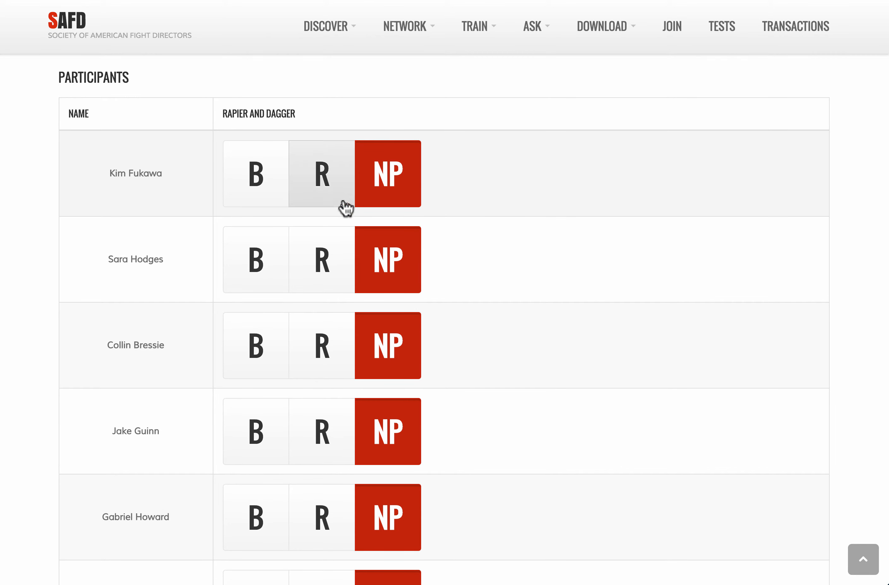
Step: Grade the Rapier and Dagger participants R, with the third and fourth graded B
{"action": "left_click", "coordinate": [322, 194]}
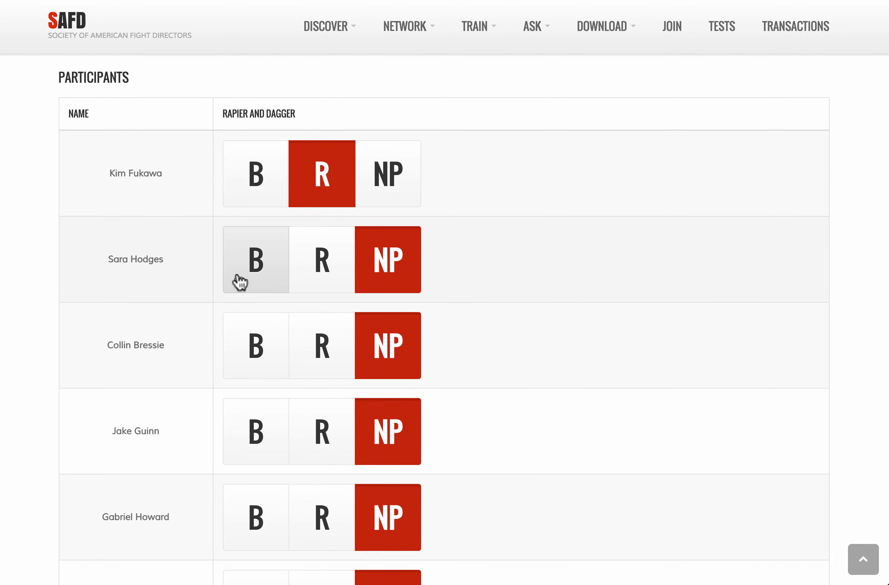
{"action": "left_click", "coordinate": [317, 277]}
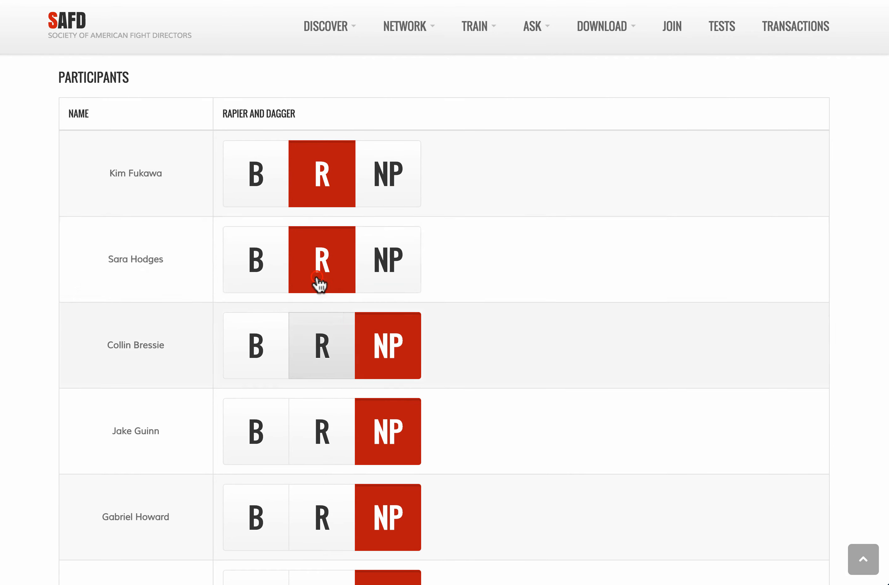
{"action": "left_click", "coordinate": [277, 347]}
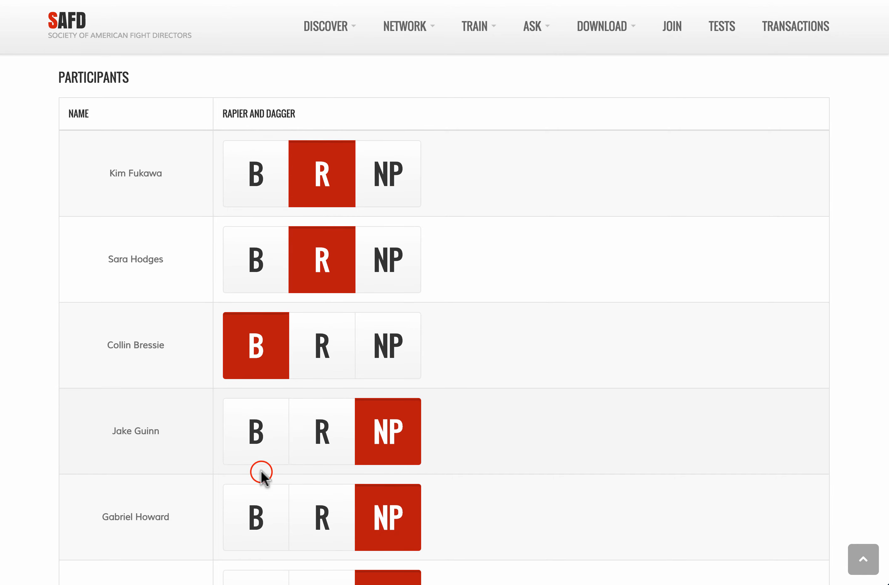
{"action": "left_click", "coordinate": [255, 431]}
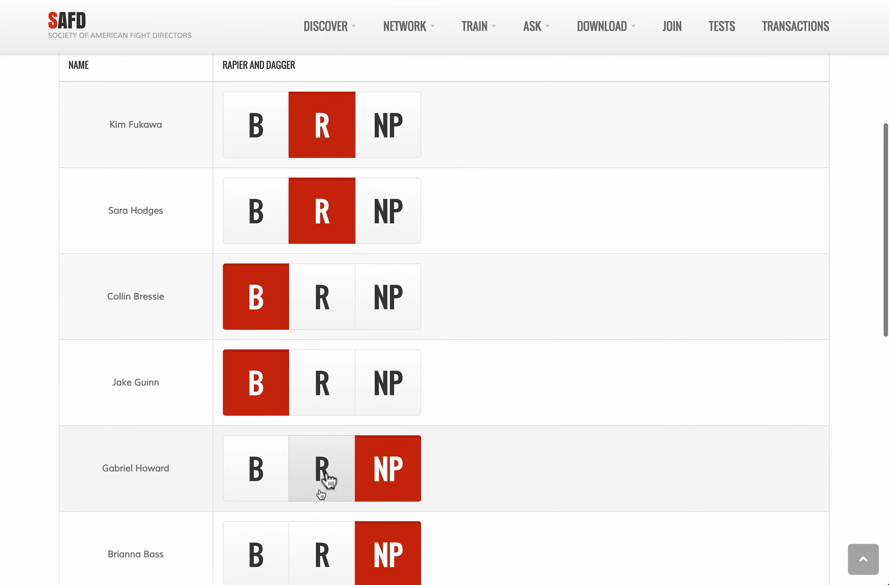
{"action": "left_click", "coordinate": [327, 470]}
{"action": "left_click", "coordinate": [322, 549]}
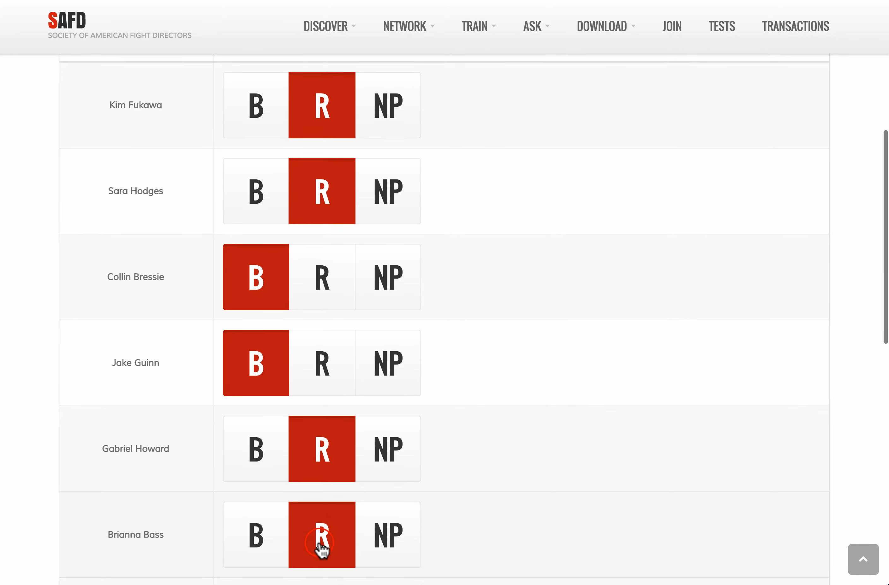
{"action": "left_click", "coordinate": [318, 513]}
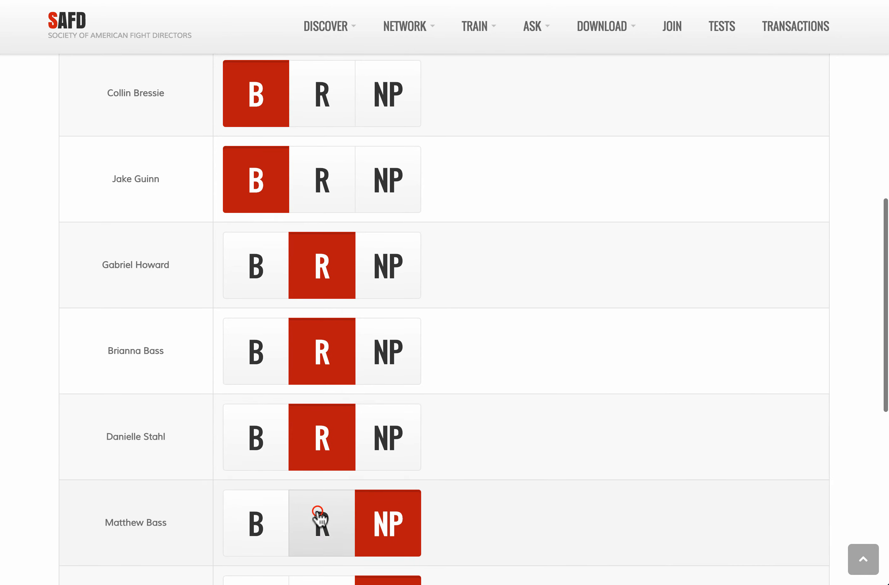
{"action": "left_click", "coordinate": [318, 513]}
{"action": "left_click", "coordinate": [319, 513]}
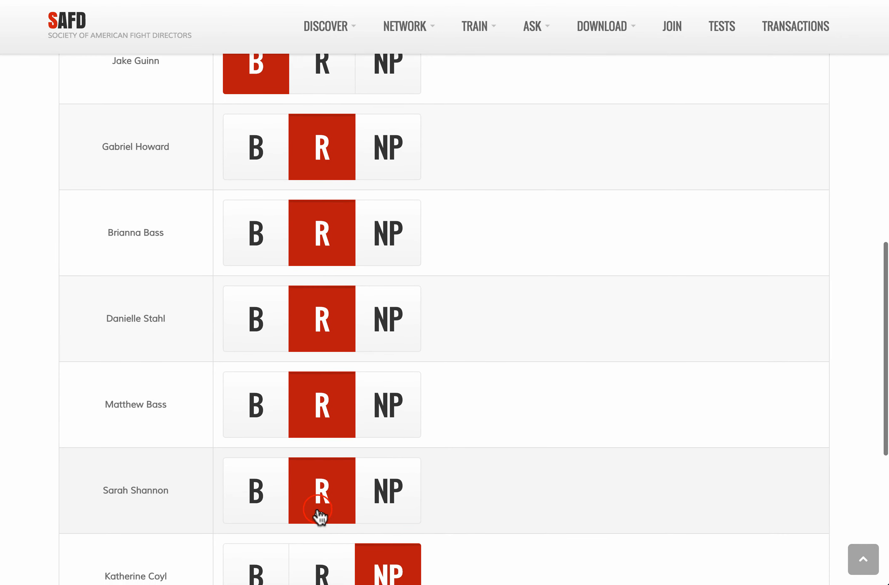
{"action": "left_click", "coordinate": [320, 514]}
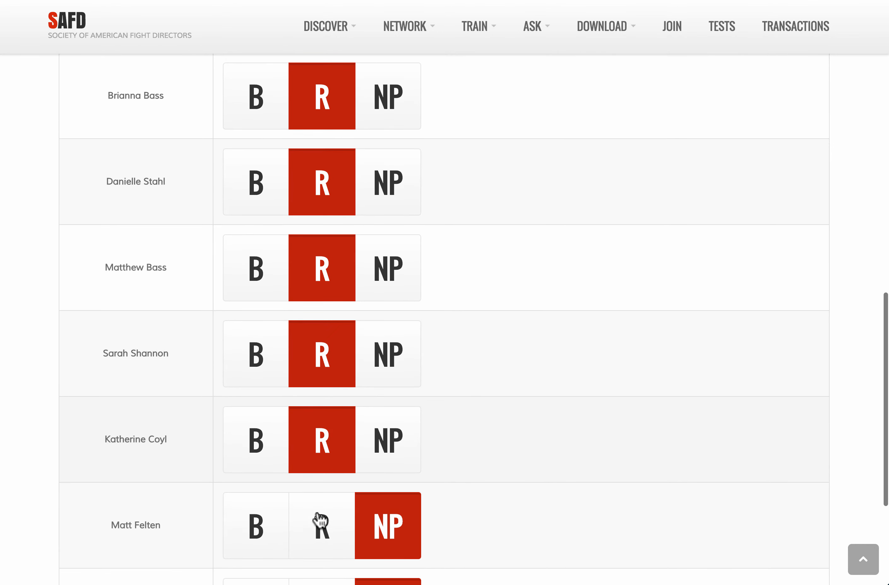
{"action": "left_click", "coordinate": [318, 519]}
{"action": "left_click", "coordinate": [318, 537]}
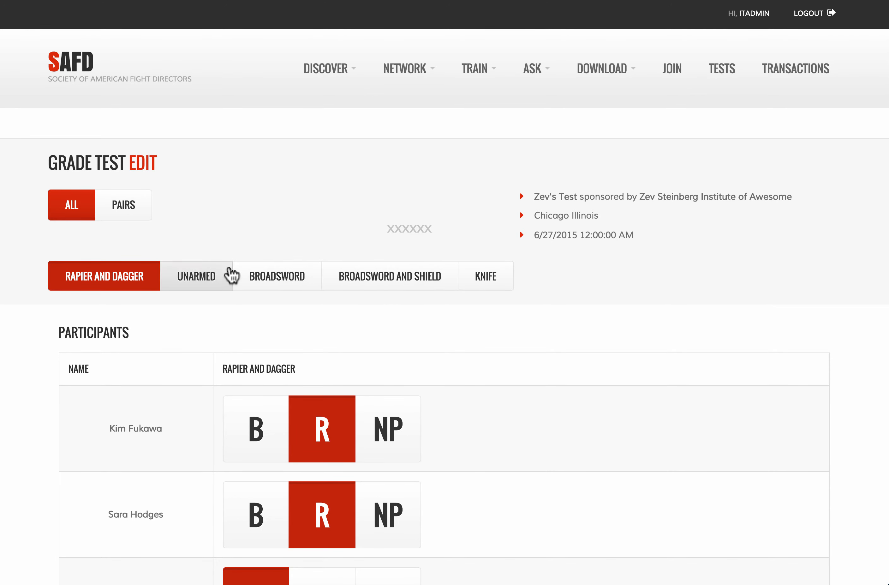
Step: Switch to pairs grading with the first two listed participants as fighters A and B
{"action": "left_click", "coordinate": [133, 213]}
{"action": "left_click", "coordinate": [169, 318]}
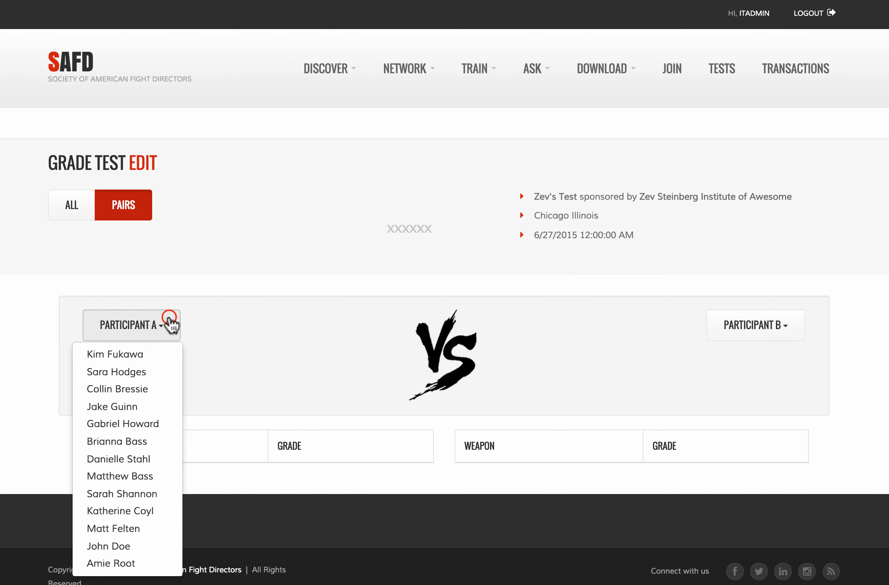
{"action": "left_click", "coordinate": [143, 353]}
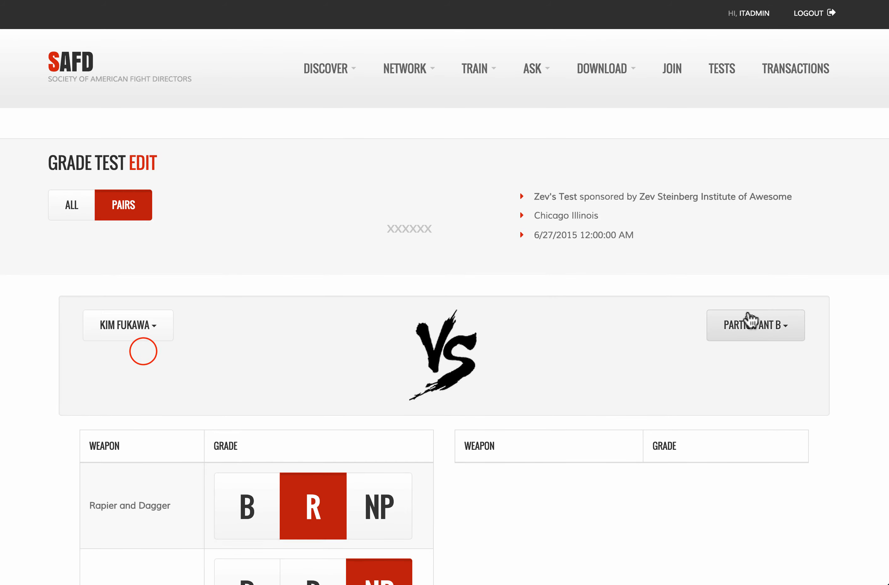
{"action": "left_click", "coordinate": [798, 334]}
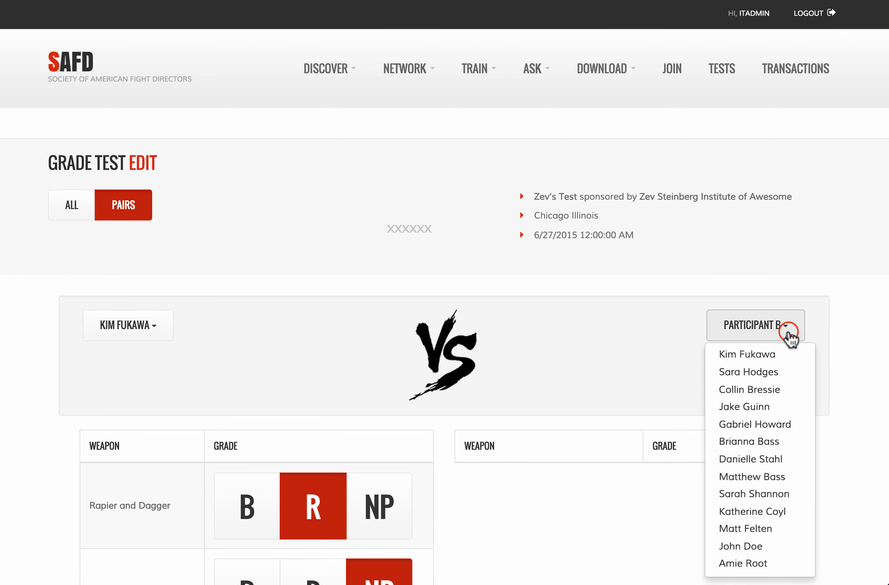
{"action": "left_click", "coordinate": [763, 373]}
{"action": "scroll", "coordinate": [553, 332], "scroll_direction": "down", "scroll_amount": 8}
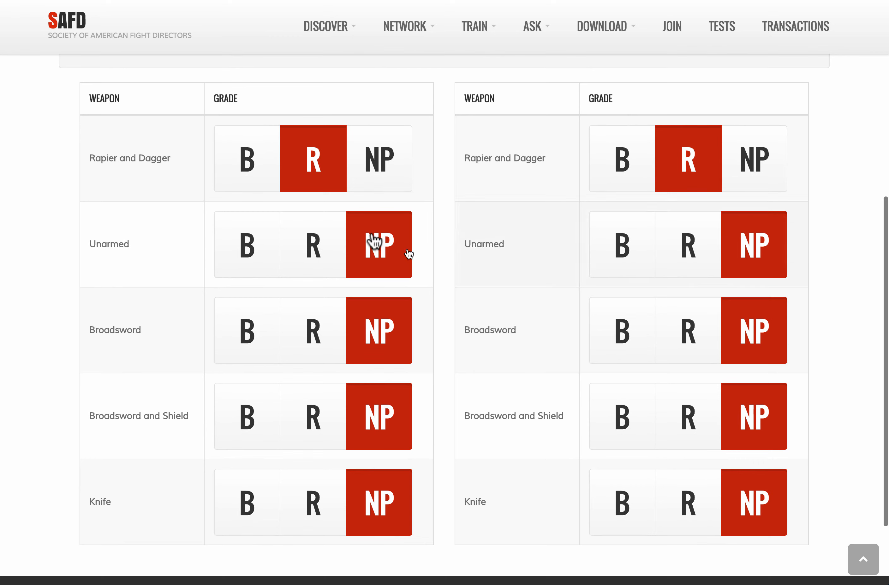
Step: Grade both fighters Unarmed R, Broadsword B, Knife R; Broadsword and Shield R for A, B for B
{"action": "left_click", "coordinate": [320, 260]}
{"action": "left_click", "coordinate": [704, 274]}
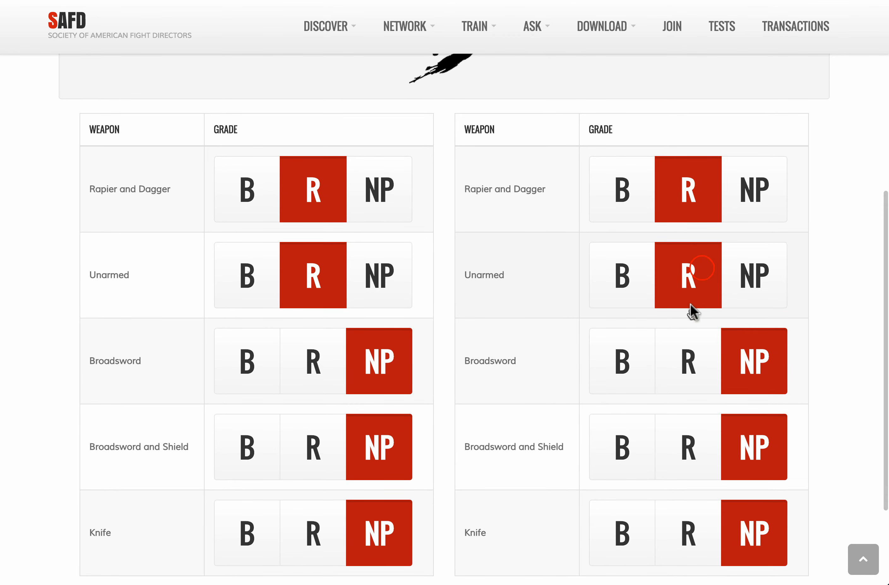
{"action": "left_click", "coordinate": [614, 363]}
{"action": "left_click", "coordinate": [241, 342]}
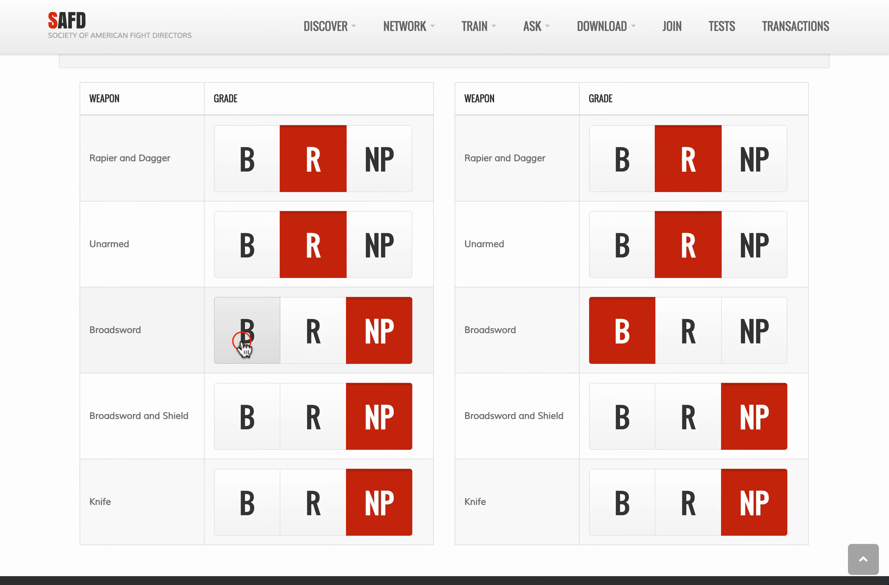
{"action": "left_click", "coordinate": [312, 460]}
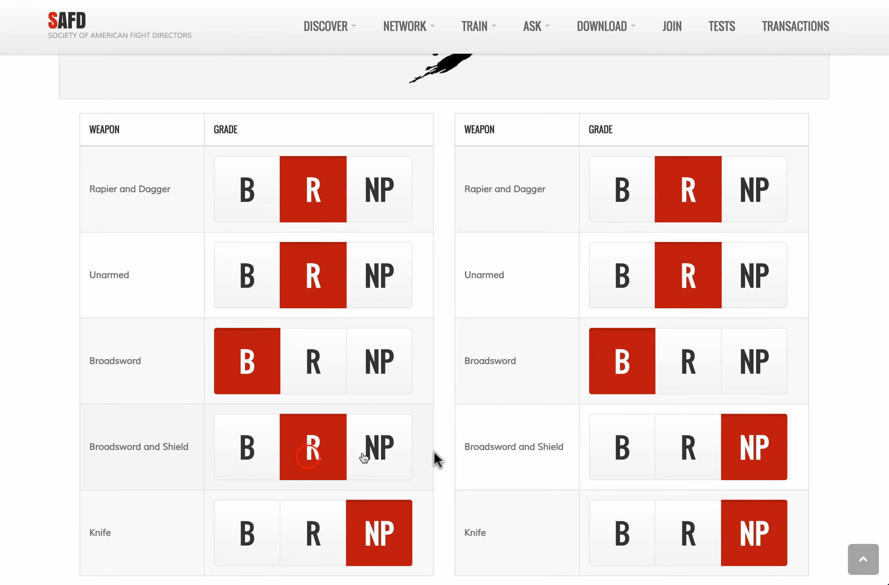
{"action": "left_click", "coordinate": [613, 448]}
{"action": "left_click", "coordinate": [690, 541]}
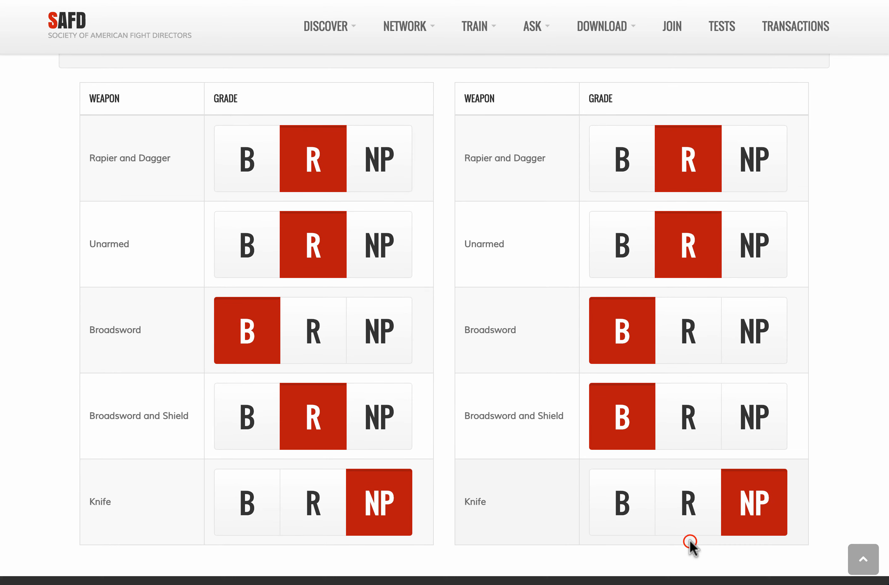
{"action": "left_click", "coordinate": [699, 481]}
{"action": "left_click", "coordinate": [318, 536]}
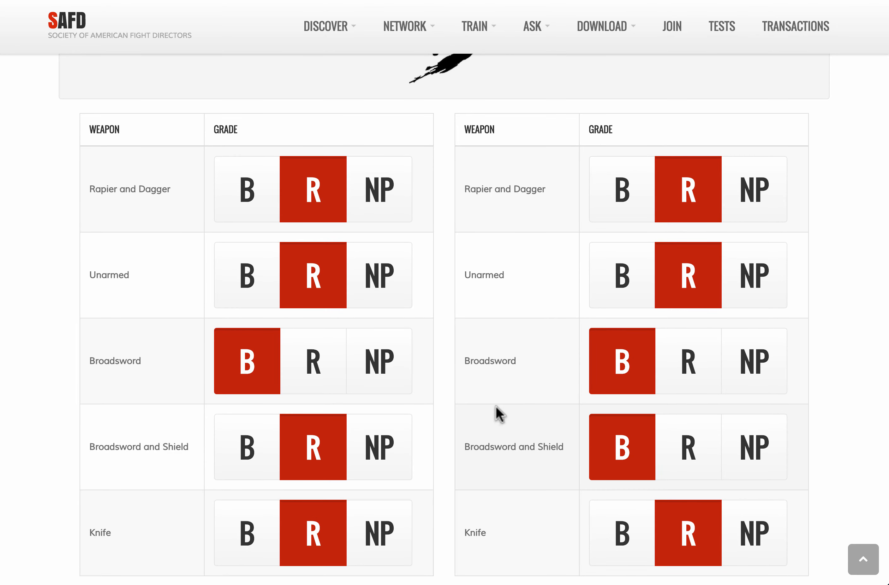
{"action": "scroll", "coordinate": [546, 379], "scroll_direction": "down", "scroll_amount": 1}
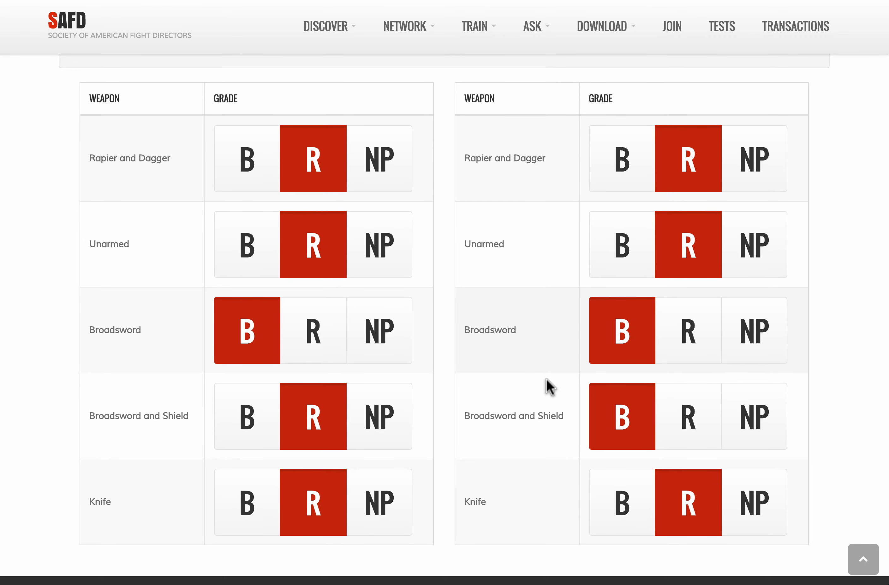
{"action": "scroll", "coordinate": [546, 379], "scroll_direction": "down", "scroll_amount": 1}
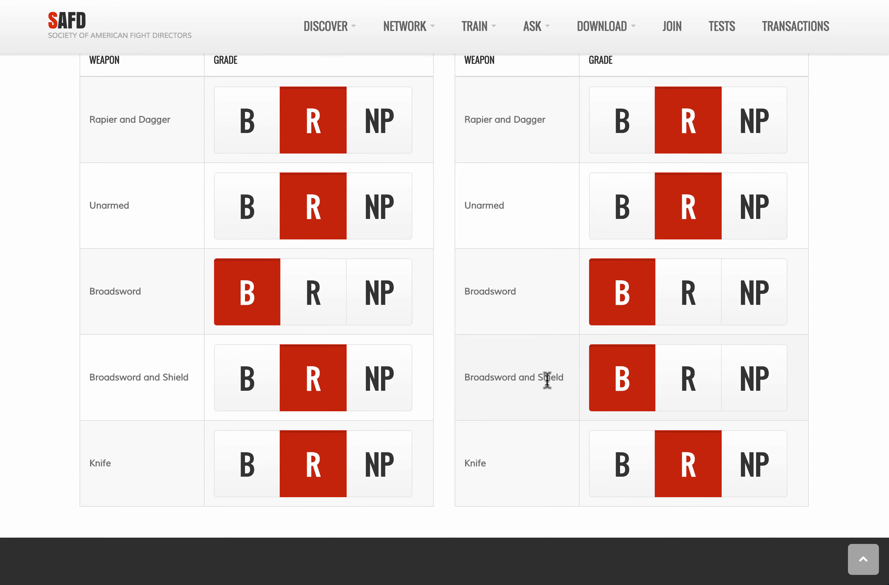
{"action": "scroll", "coordinate": [547, 379], "scroll_direction": "up", "scroll_amount": 2}
{"action": "scroll", "coordinate": [547, 380], "scroll_direction": "up", "scroll_amount": 3}
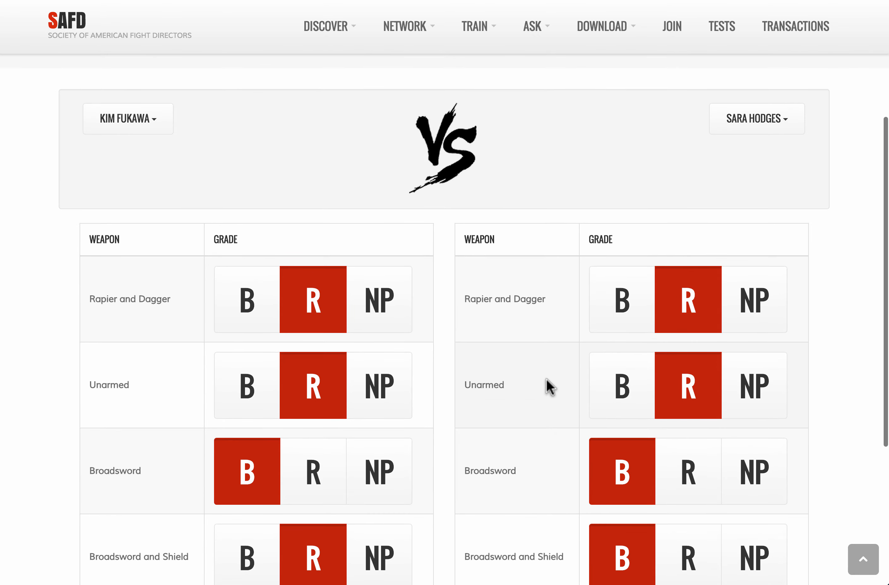
{"action": "scroll", "coordinate": [547, 379], "scroll_direction": "up", "scroll_amount": 5}
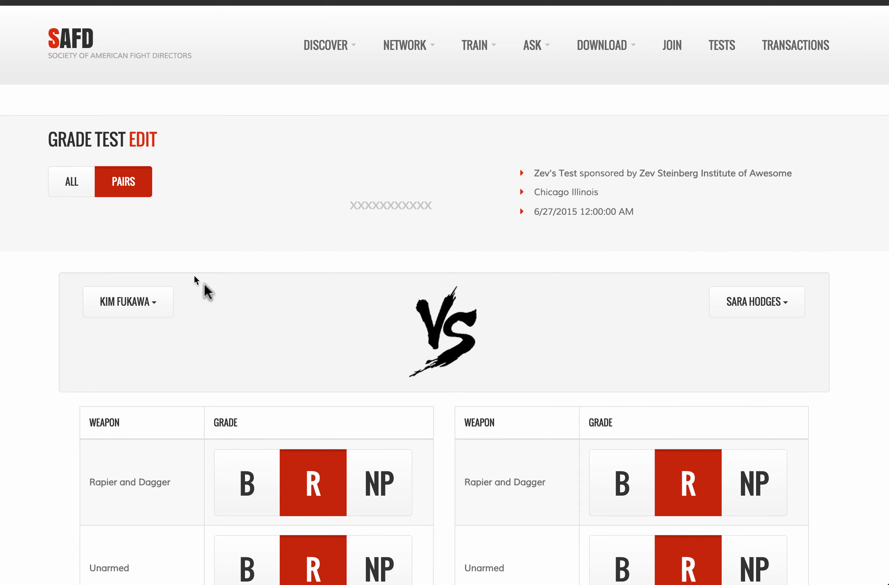
Step: Switch back to the All grading view to show everyone's weapon grades, zoomed out two steps
{"action": "left_click", "coordinate": [90, 198]}
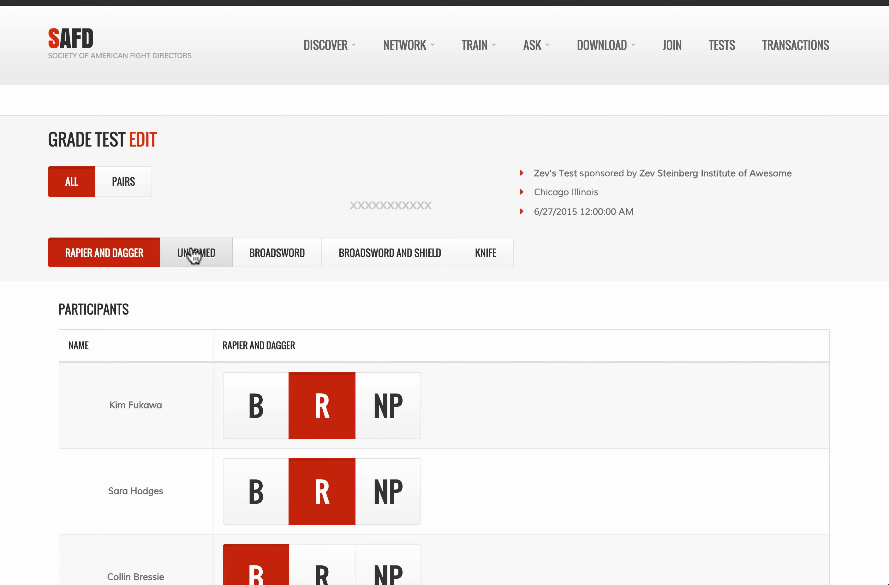
{"action": "left_click", "coordinate": [194, 254]}
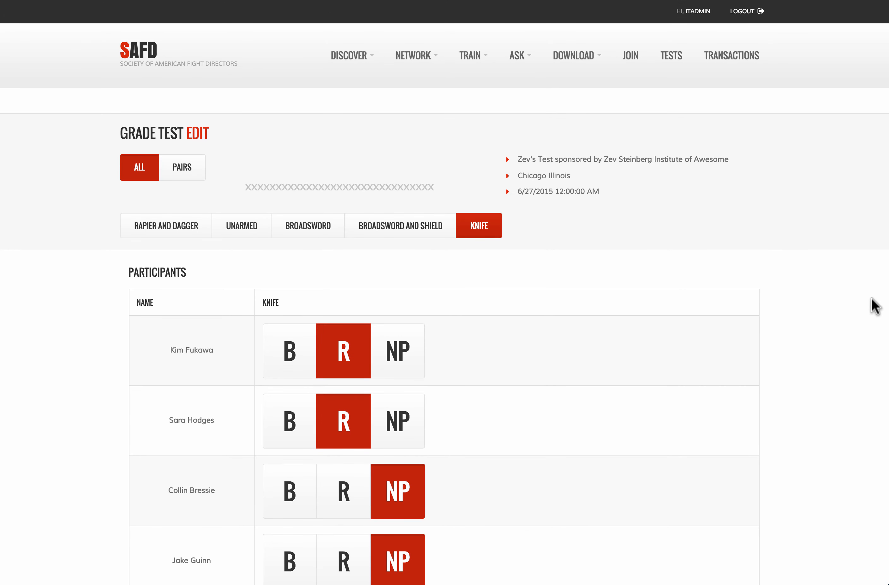
{"action": "scroll", "coordinate": [652, 237], "scroll_direction": "down", "scroll_amount": 10}
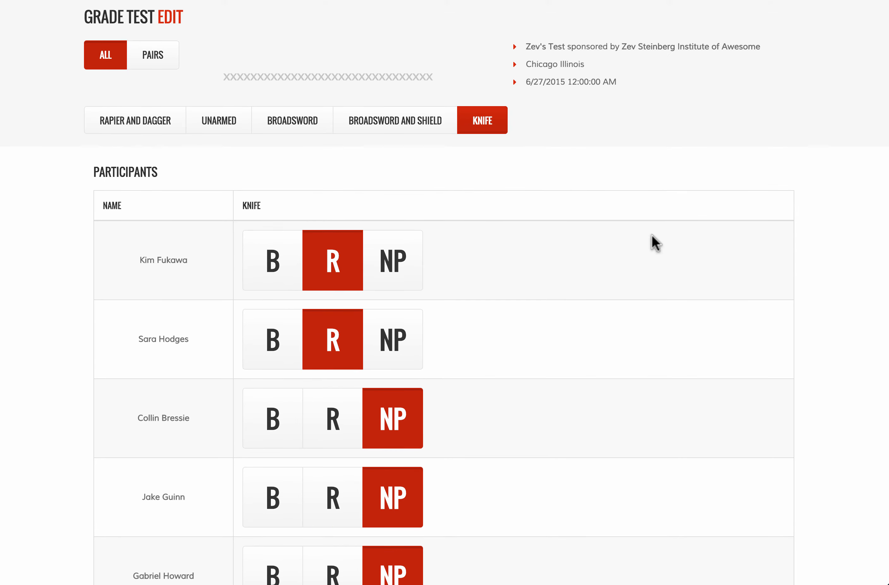
{"action": "scroll", "coordinate": [653, 235], "scroll_direction": "up", "scroll_amount": 8}
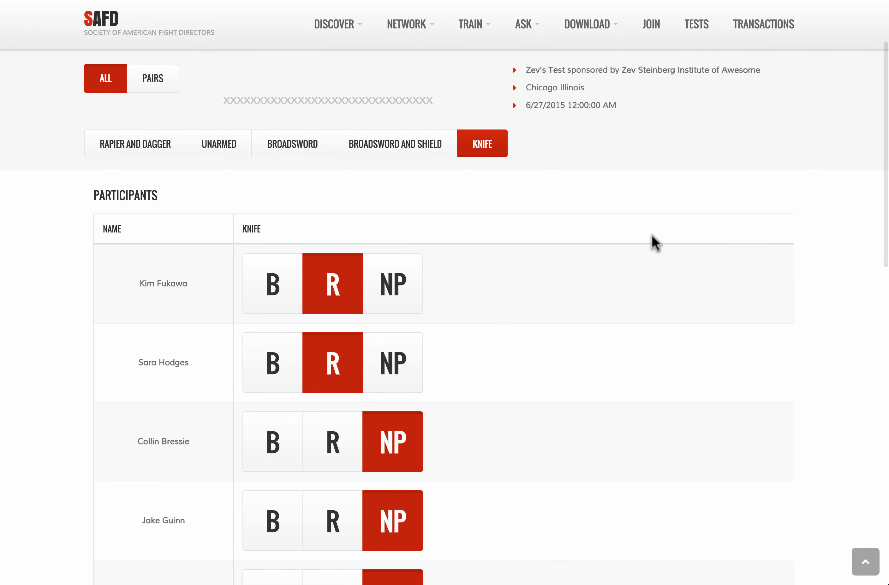
{"action": "key", "text": "ctrl+minus"}
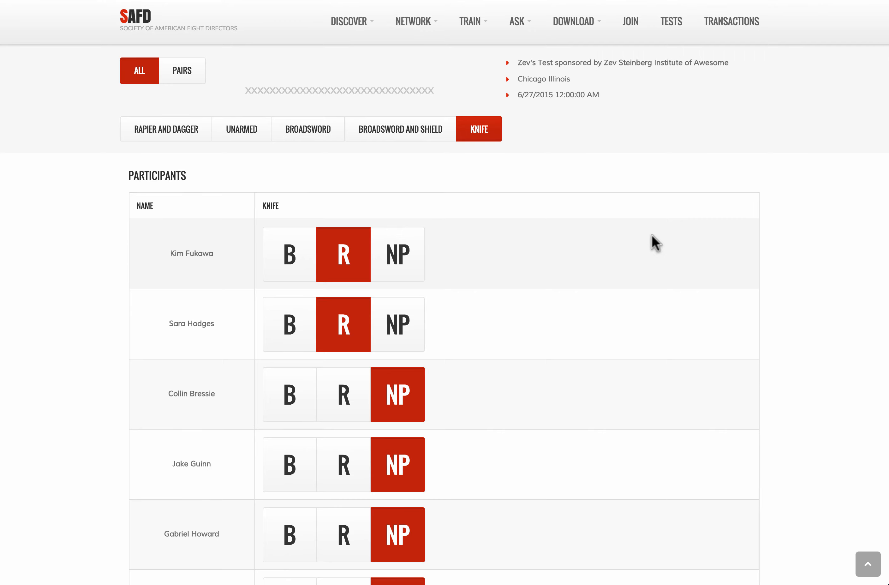
{"action": "key", "text": "ctrl+minus"}
{"action": "key", "text": "ctrl+minus"}
{"action": "key", "text": "ctrl+minus"}
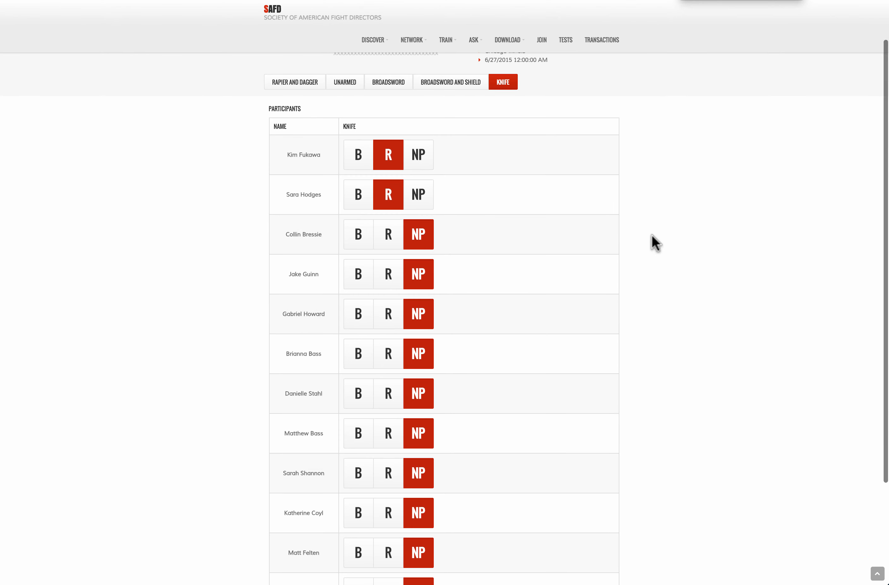
Step: Set every remaining participant's Knife grade from NP to R, down to the last one
{"action": "left_click", "coordinate": [393, 236]}
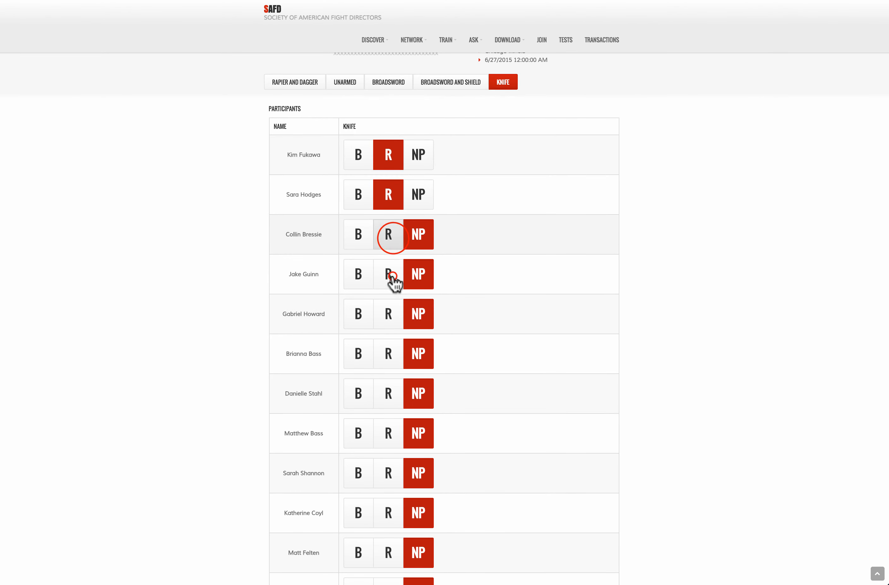
{"action": "left_click", "coordinate": [389, 276]}
{"action": "left_click", "coordinate": [387, 317]}
{"action": "left_click", "coordinate": [389, 374]}
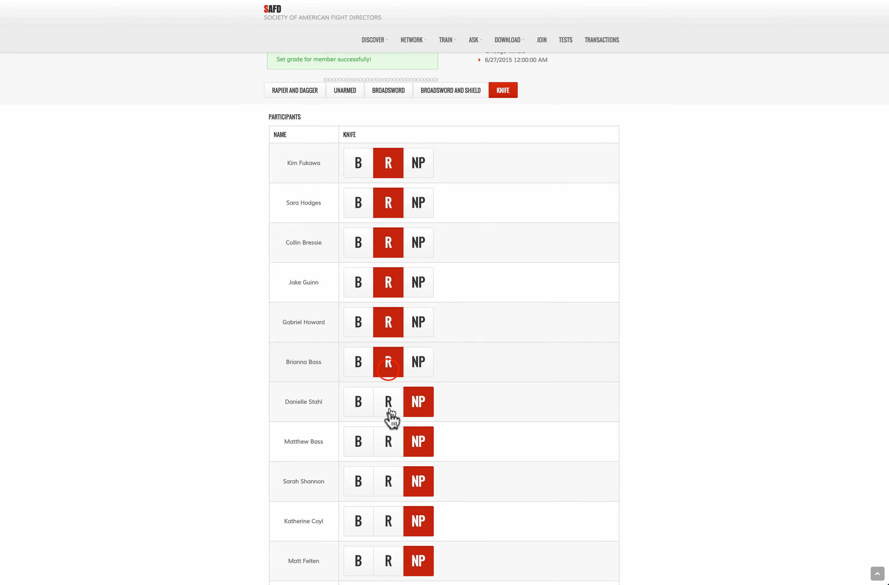
{"action": "left_click", "coordinate": [389, 410]}
{"action": "left_click", "coordinate": [389, 433]}
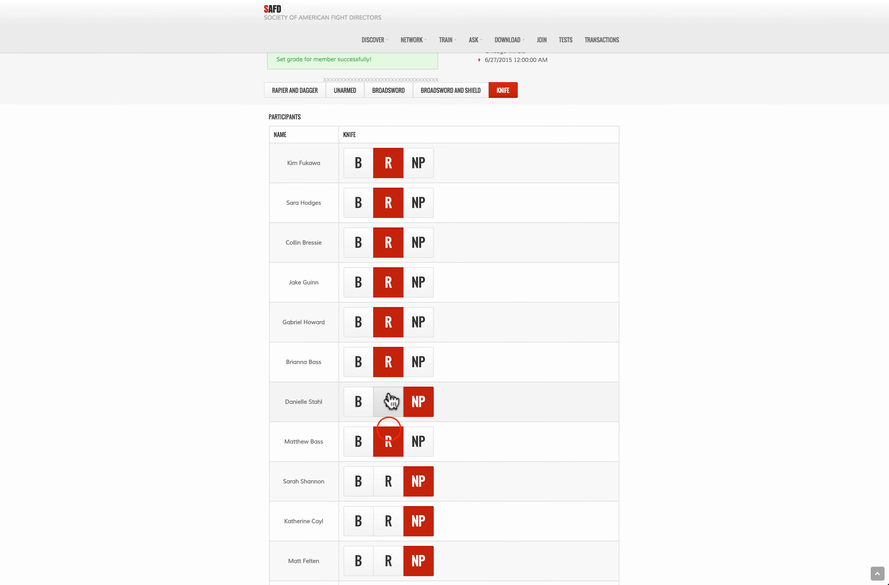
{"action": "left_click", "coordinate": [389, 397]}
{"action": "left_click", "coordinate": [389, 488]}
{"action": "left_click", "coordinate": [390, 530]}
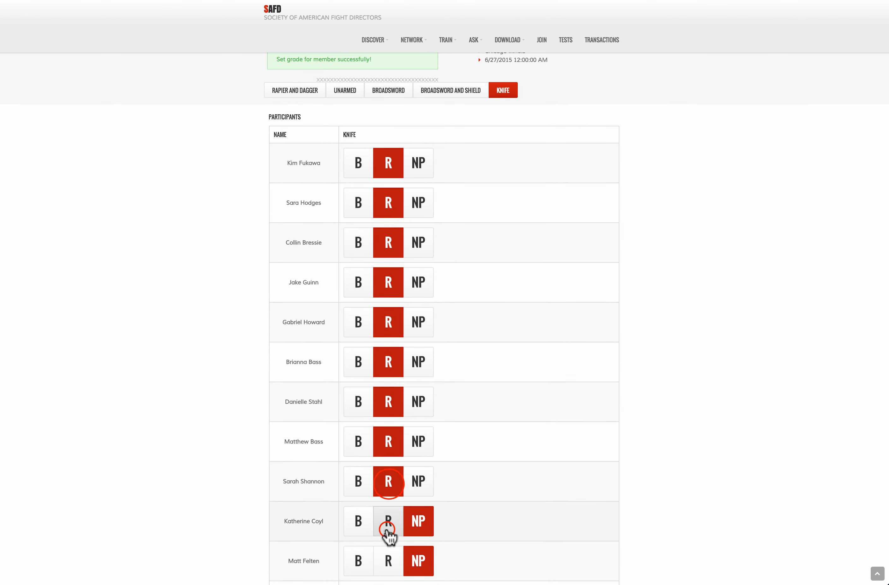
{"action": "left_click", "coordinate": [387, 552]}
{"action": "scroll", "coordinate": [388, 552], "scroll_direction": "down", "scroll_amount": 3}
{"action": "left_click", "coordinate": [387, 552]}
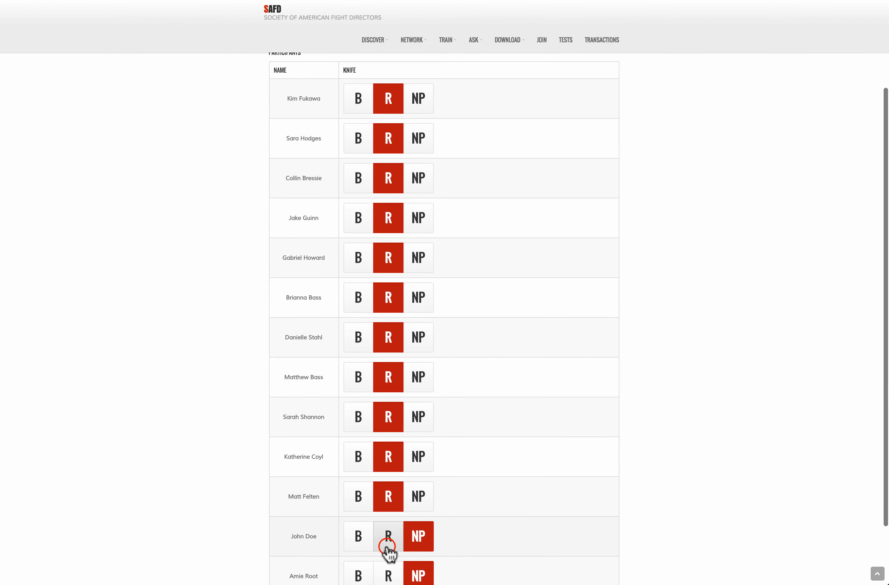
{"action": "scroll", "coordinate": [387, 553], "scroll_direction": "down", "scroll_amount": 2}
{"action": "left_click", "coordinate": [388, 549]}
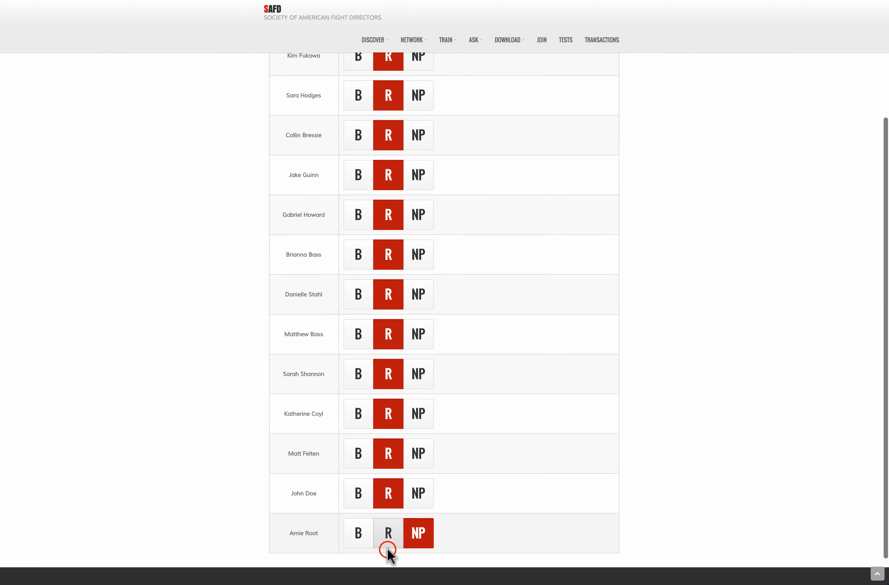
{"action": "left_click", "coordinate": [390, 529]}
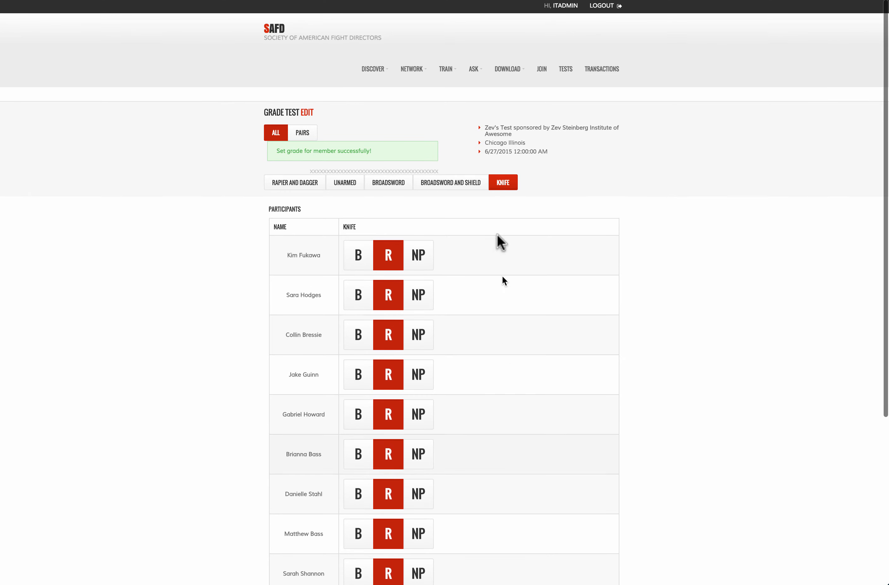
Step: On the Edit Test page, give the fourth participant B for Rapier and Dagger, zoomed in
{"action": "left_click", "coordinate": [307, 112]}
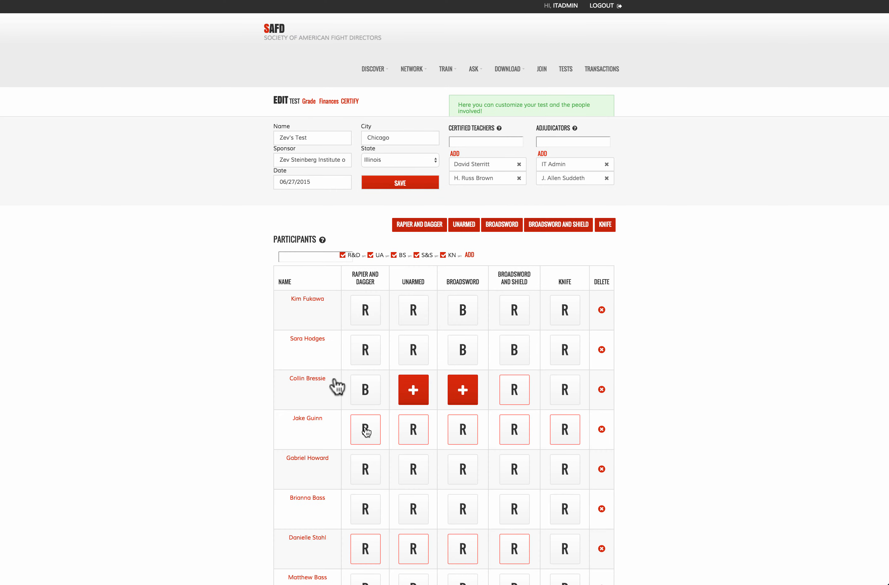
{"action": "left_click", "coordinate": [366, 431]}
{"action": "scroll", "coordinate": [518, 436], "scroll_direction": "down", "scroll_amount": 2}
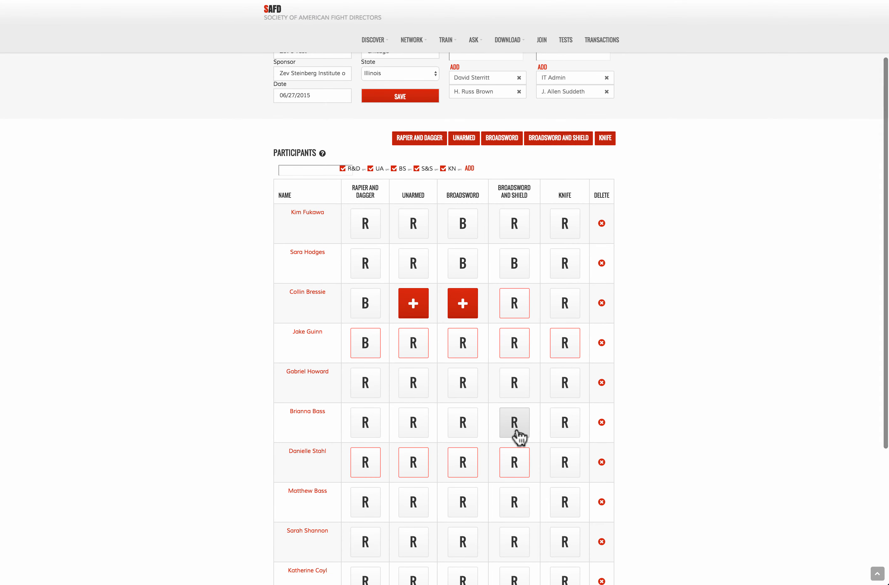
{"action": "key", "text": "super+plus"}
{"action": "key", "text": "super+plus"}
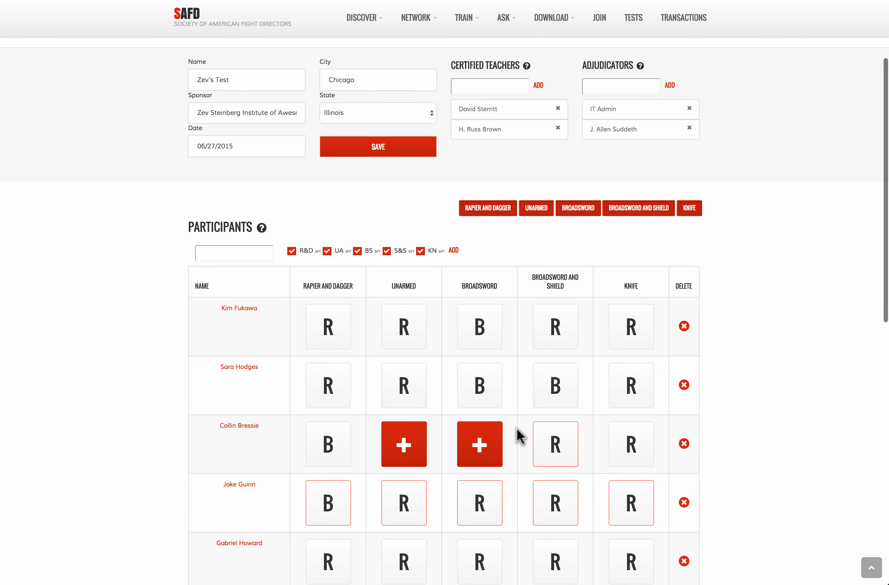
{"action": "key", "text": "super+plus"}
{"action": "key", "text": "super+plus"}
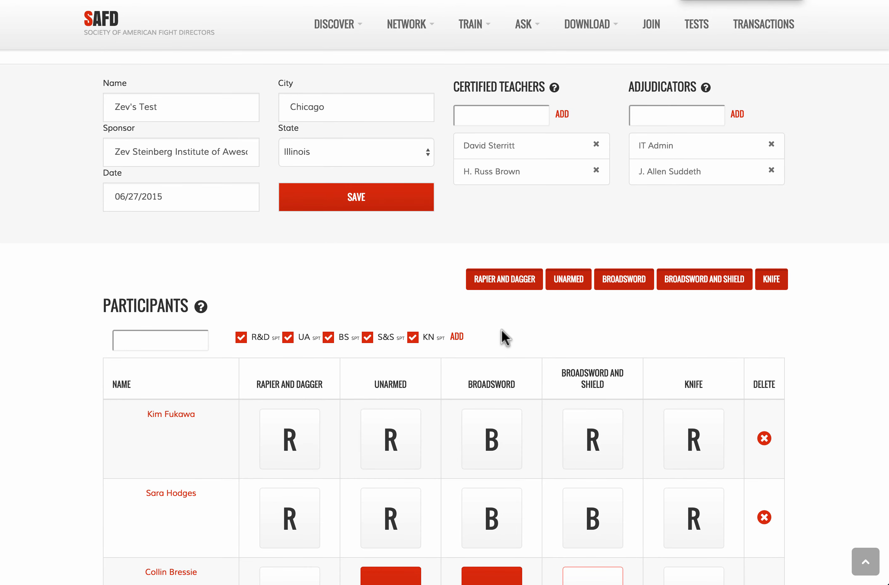
{"action": "scroll", "coordinate": [502, 330], "scroll_direction": "down", "scroll_amount": 3}
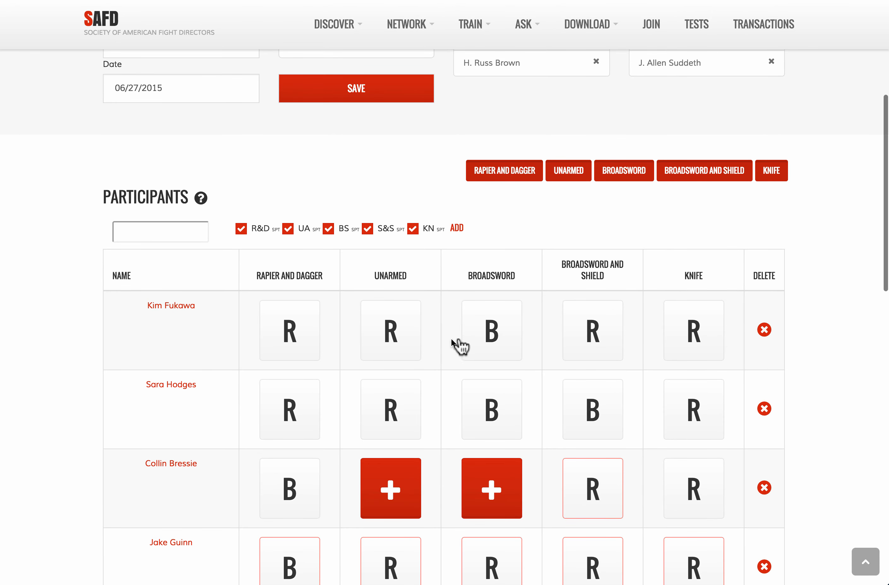
{"action": "scroll", "coordinate": [429, 395], "scroll_direction": "down", "scroll_amount": 2}
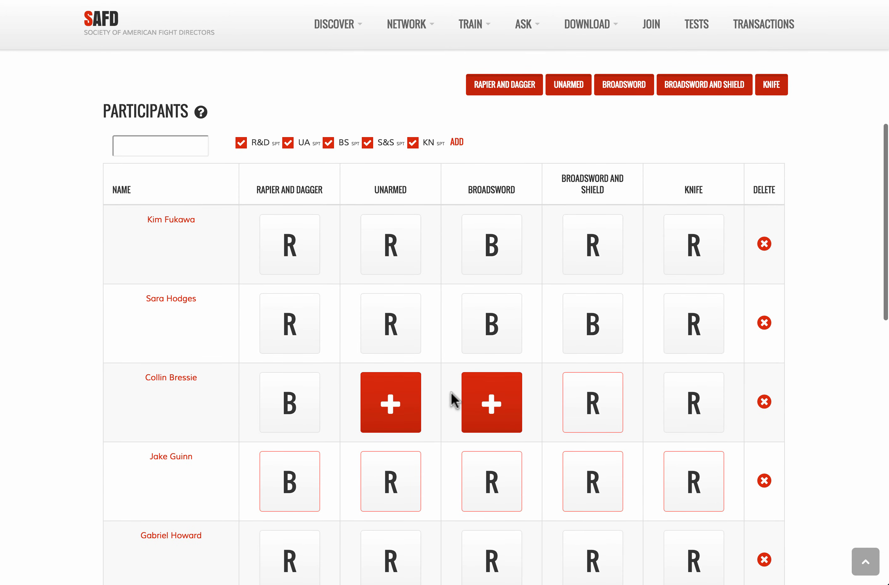
{"action": "scroll", "coordinate": [454, 398], "scroll_direction": "down", "scroll_amount": 20}
{"action": "scroll", "coordinate": [454, 399], "scroll_direction": "up", "scroll_amount": 20}
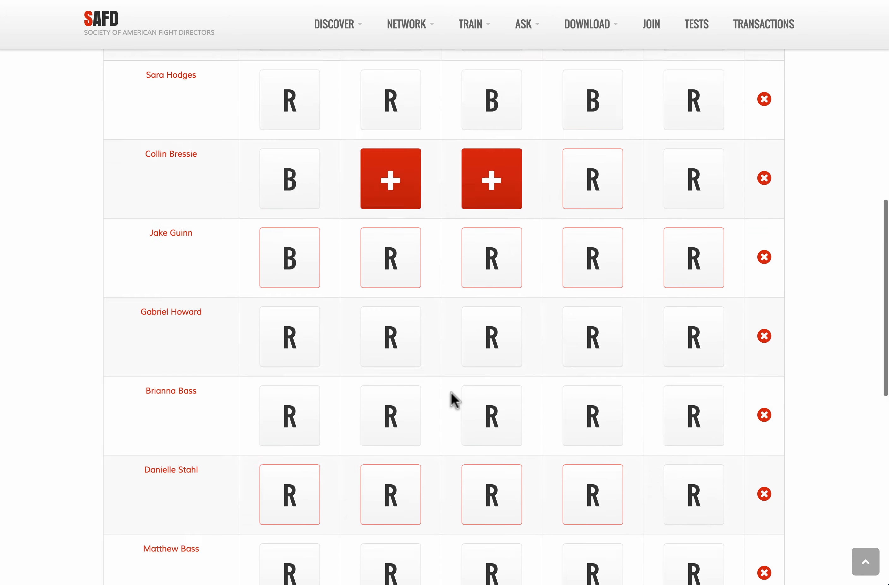
{"action": "scroll", "coordinate": [454, 399], "scroll_direction": "up", "scroll_amount": 2}
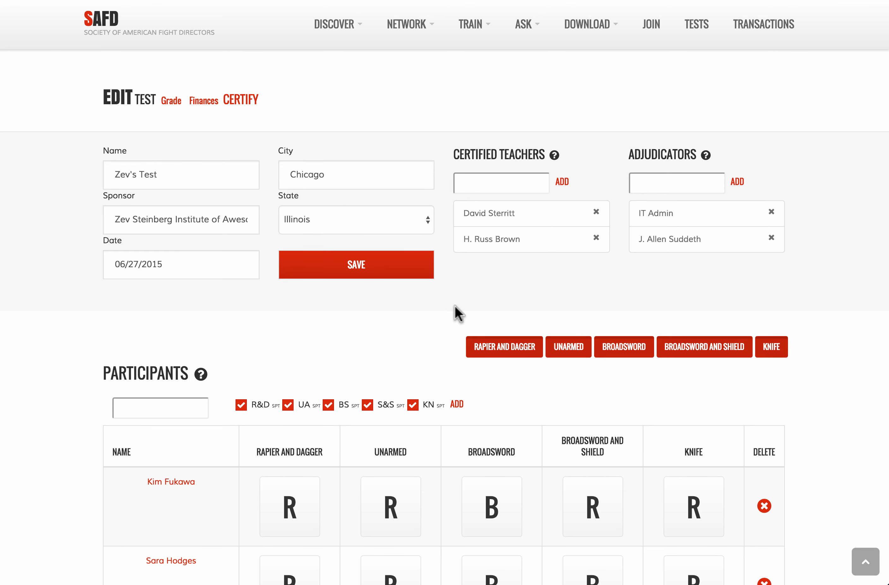
Step: Certify the test, then view its Finances showing $810.00 received
{"action": "left_click", "coordinate": [239, 98]}
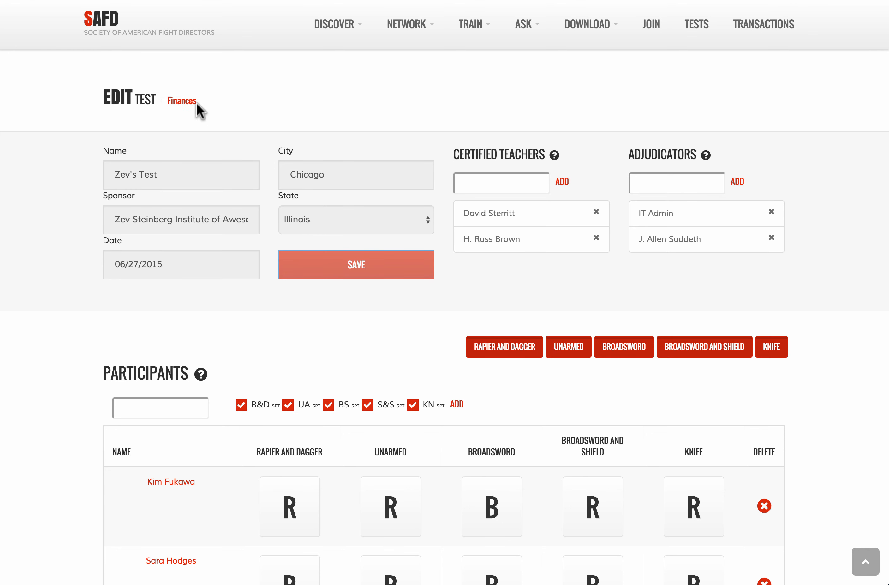
{"action": "left_click", "coordinate": [177, 108]}
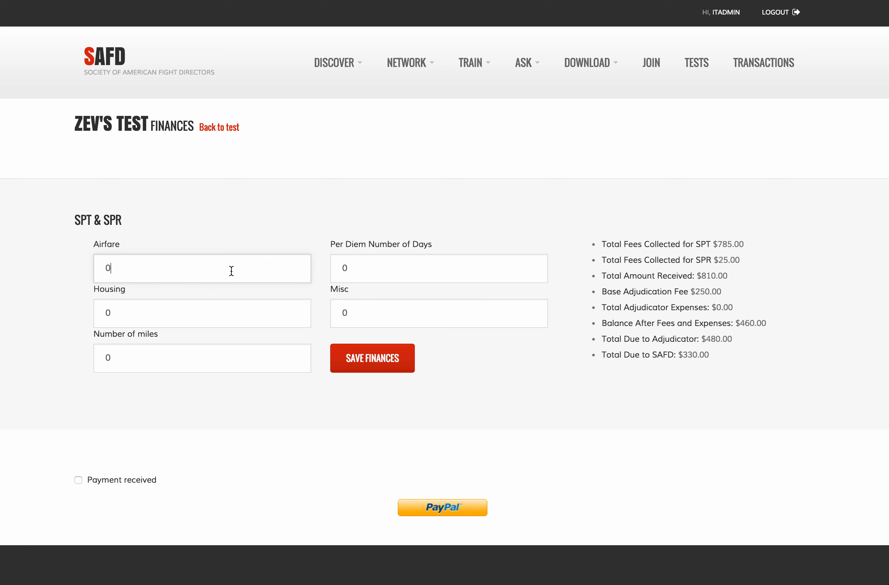
Step: Enter Airfare 700, clear Housing, and set Per Diem days to 2 and Misc to 3
{"action": "key", "text": "BackSpace"}
{"action": "type", "text": "700"}
{"action": "left_click", "coordinate": [206, 321]}
{"action": "key", "text": "BackSpace"}
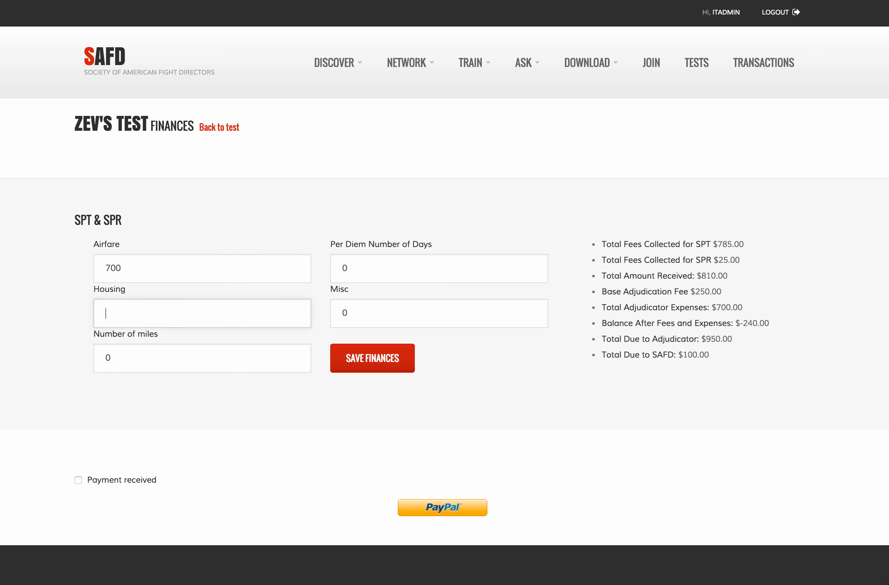
{"action": "type", "text": "234"}
{"action": "left_click", "coordinate": [394, 266]}
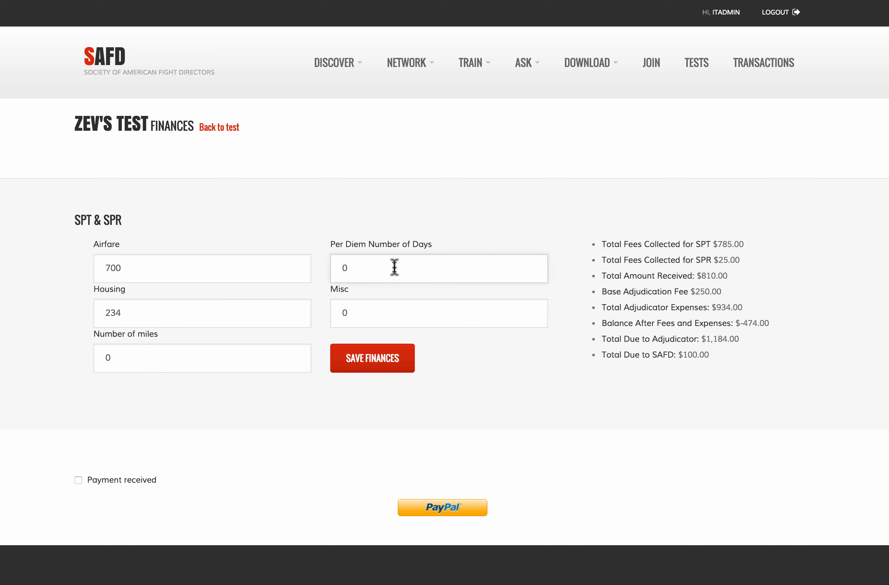
{"action": "key", "text": "BackSpace"}
{"action": "type", "text": "2"}
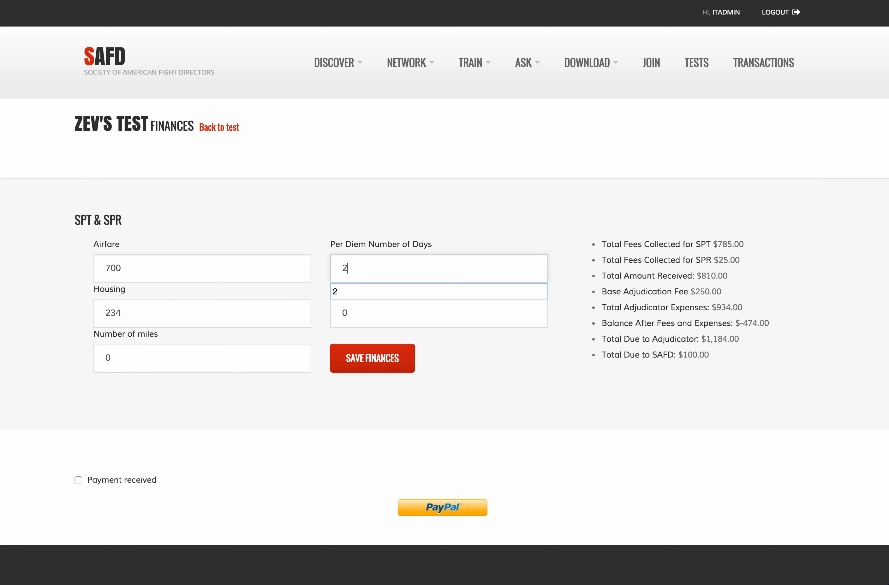
{"action": "left_click", "coordinate": [390, 314]}
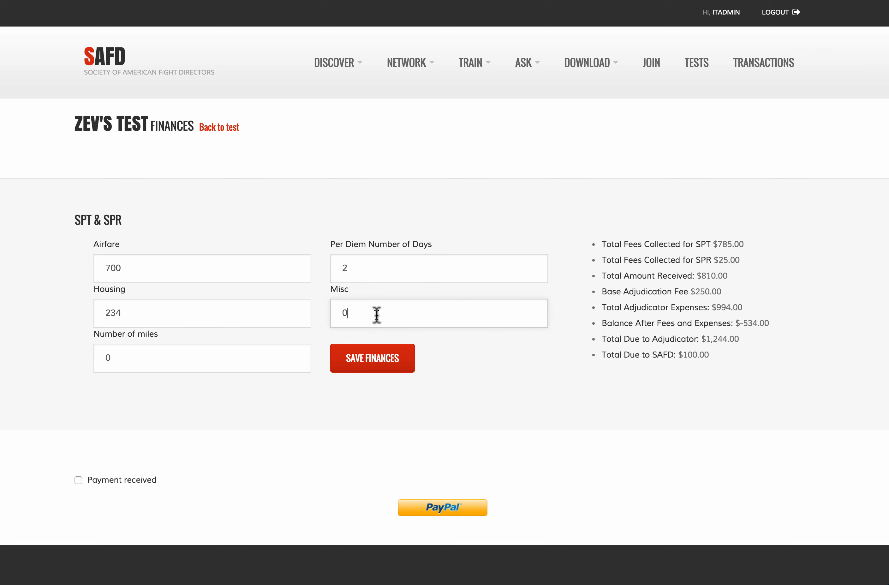
{"action": "left_click_drag", "start_coordinate": [360, 313], "coordinate": [323, 313]}
{"action": "type", "text": "3"}
{"action": "left_click", "coordinate": [475, 372]}
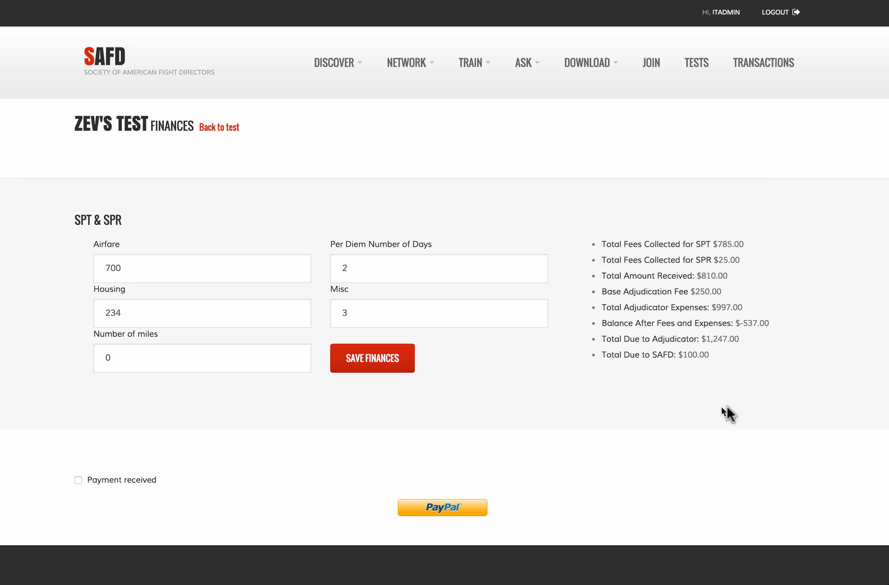
Step: Correct Airfare to 200 and Housing to 25, then return to the test and Tests list
{"action": "left_click", "coordinate": [111, 269]}
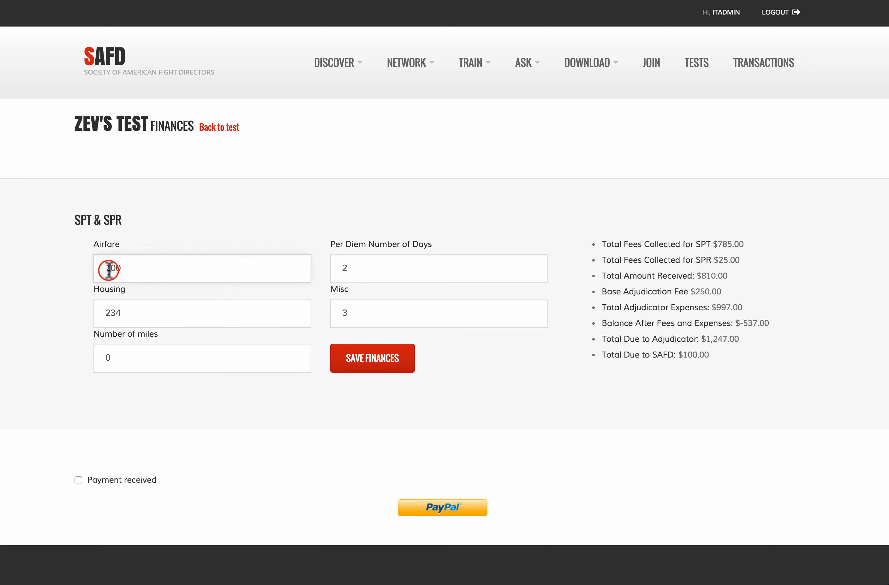
{"action": "key", "text": "BackSpace"}
{"action": "type", "text": "2"}
{"action": "left_click", "coordinate": [385, 304]}
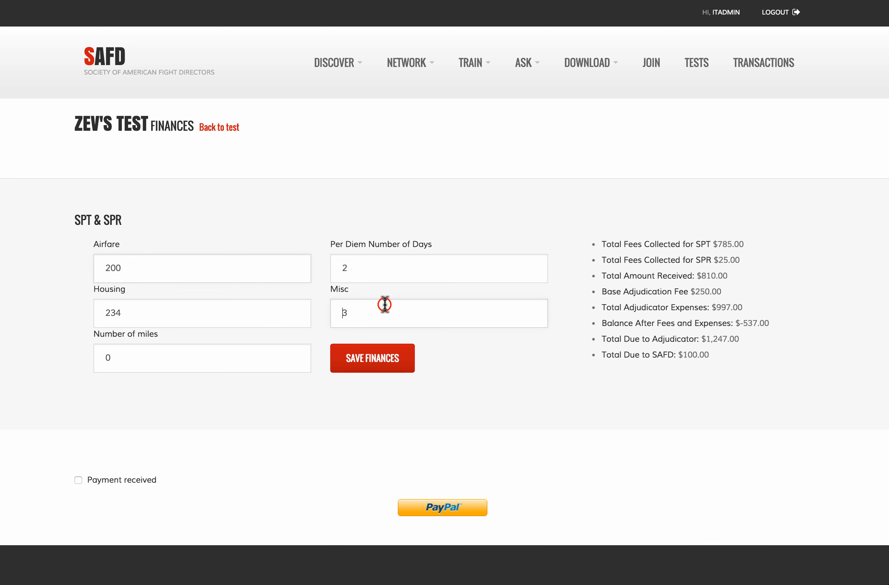
{"action": "left_click", "coordinate": [128, 315]}
{"action": "key", "text": "BackSpace"}
{"action": "key", "text": "BackSpace"}
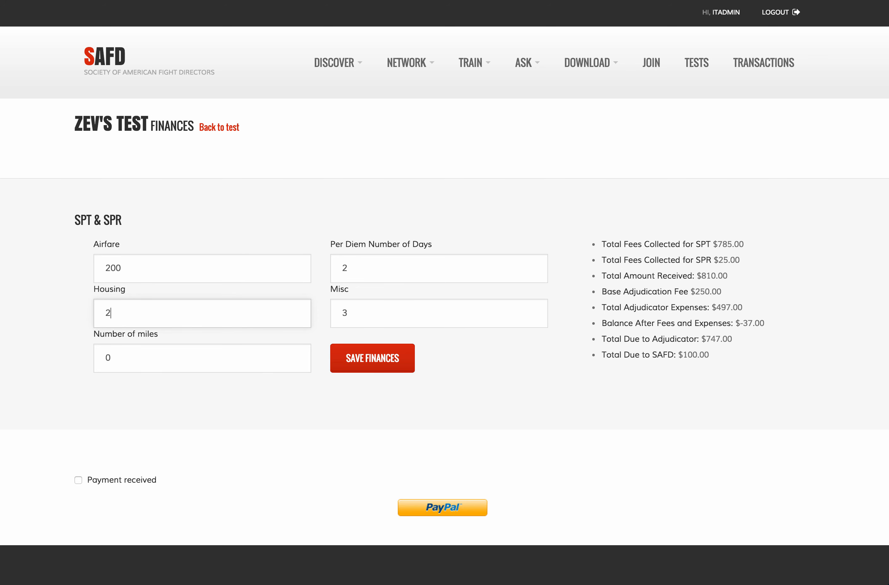
{"action": "type", "text": "5"}
{"action": "left_click", "coordinate": [146, 356]}
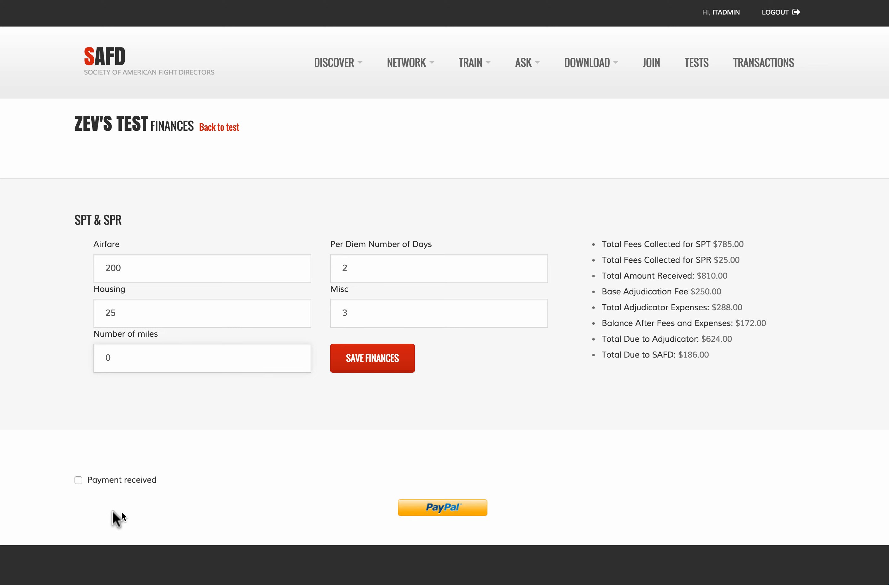
{"action": "left_click", "coordinate": [208, 129]}
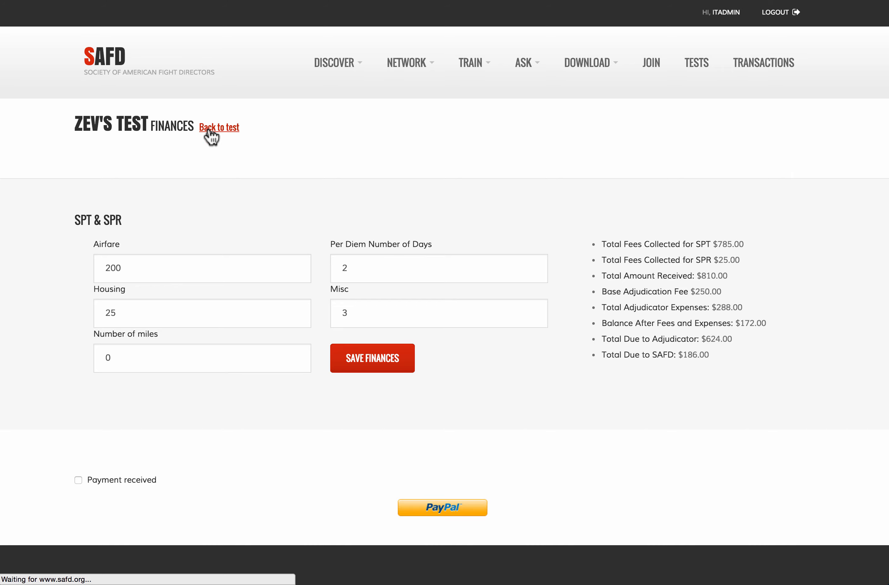
{"action": "left_click", "coordinate": [698, 68]}
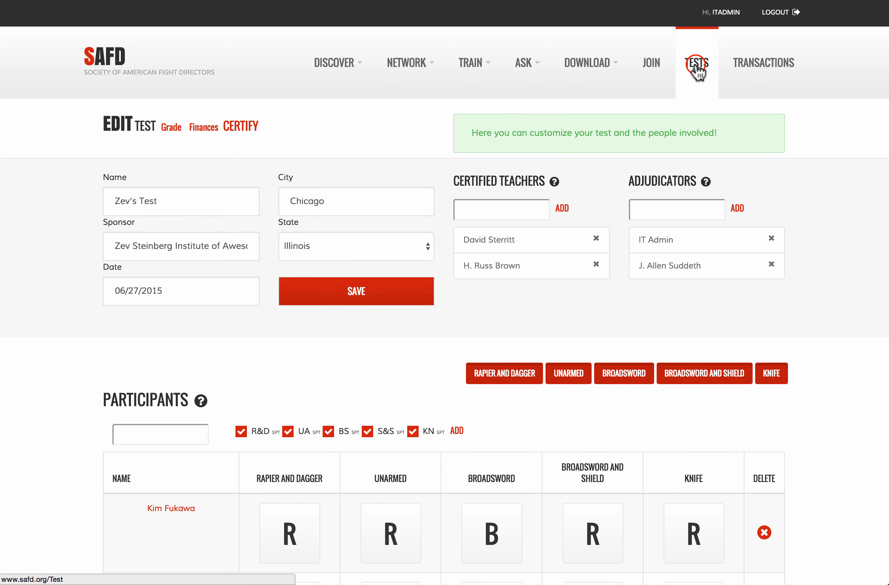